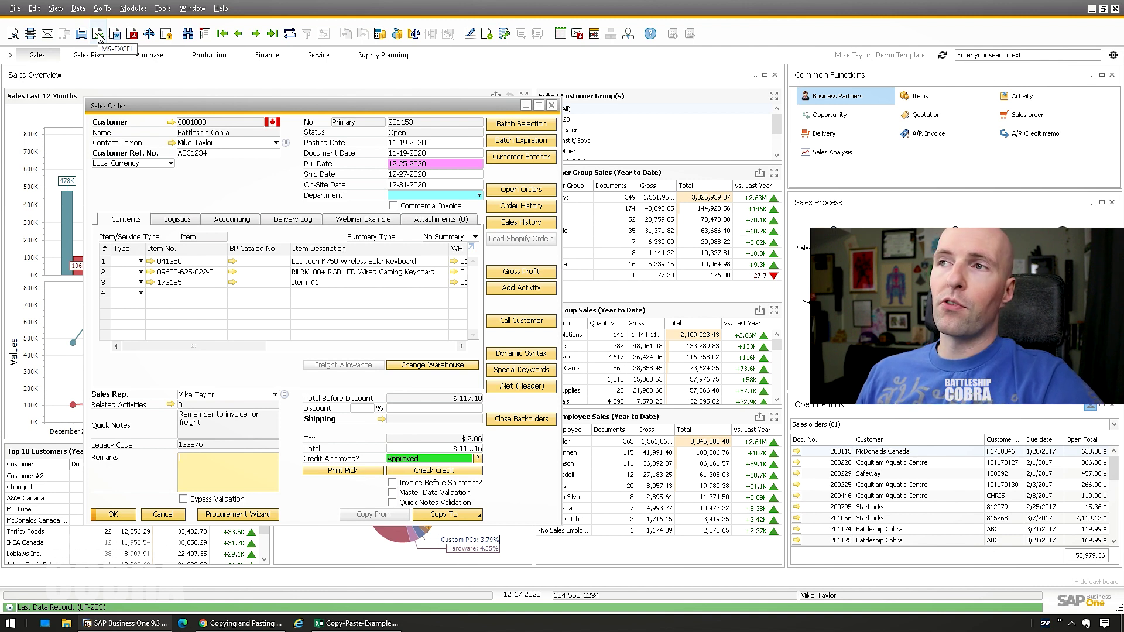
Copy the sales order's contents table and paste it at cell D8 in the Copy-Paste-Example workbook in Excel
left_click(100, 37)
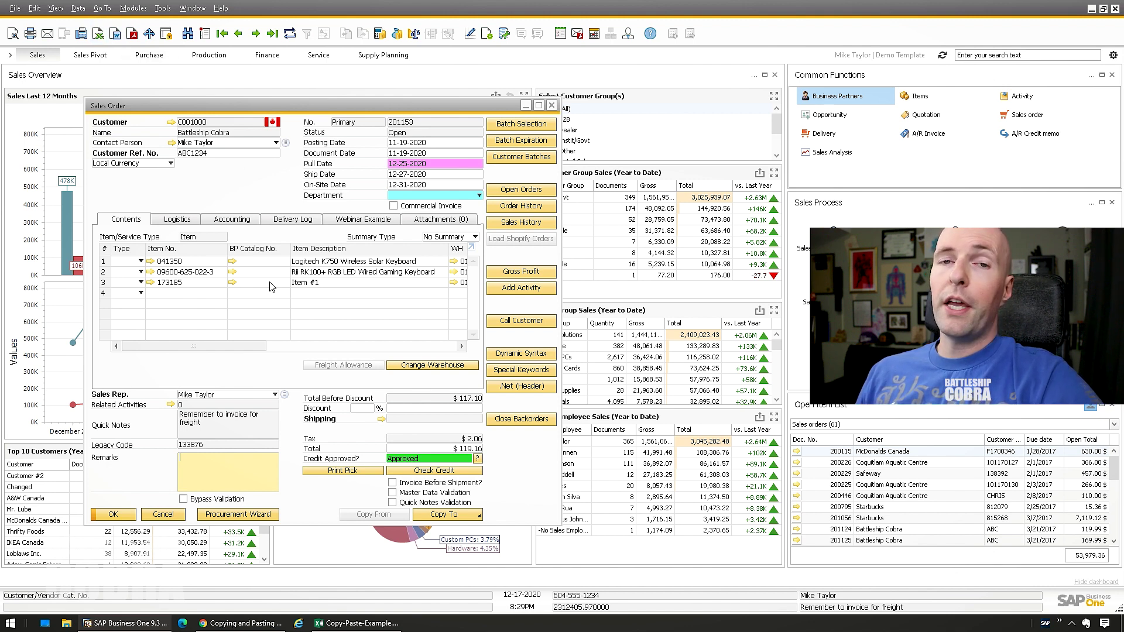
right_click(211, 273)
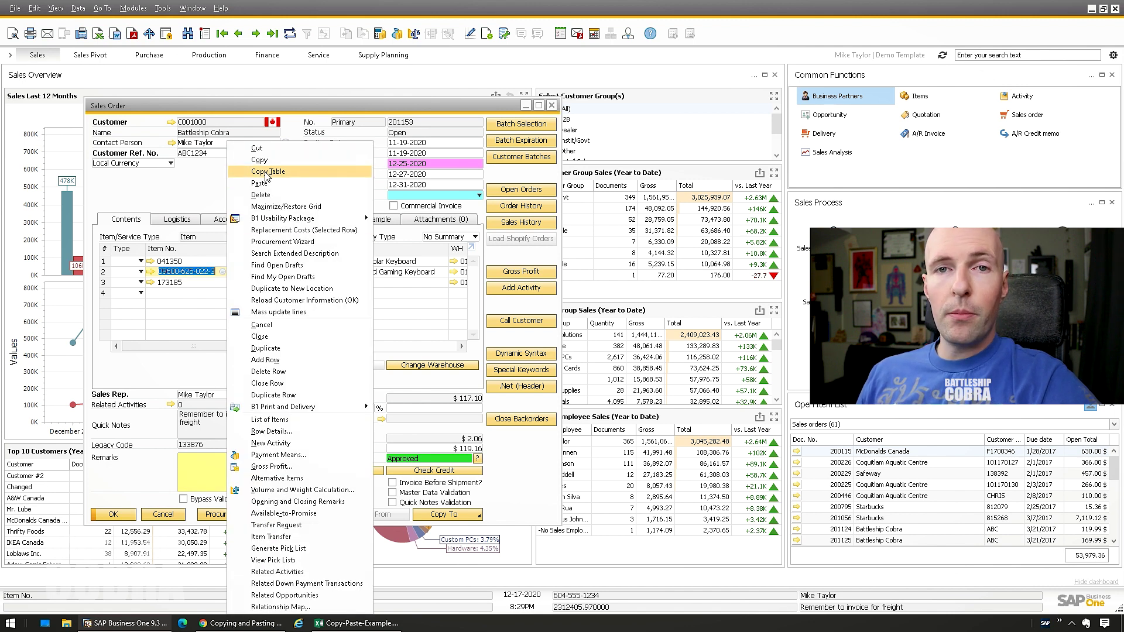
left_click(266, 173)
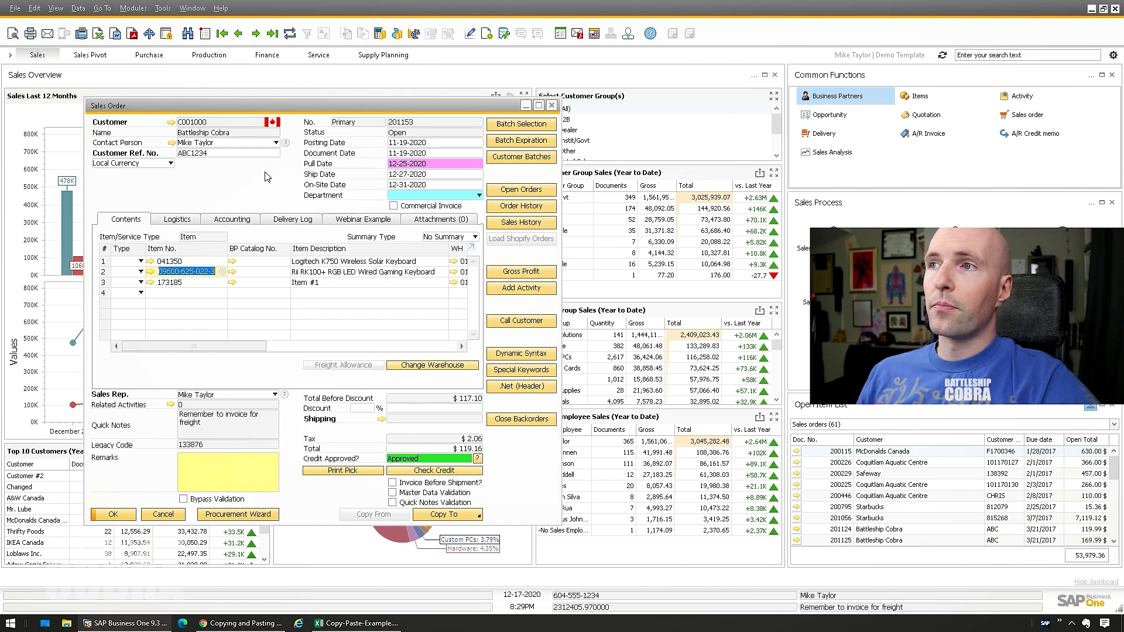
left_click(354, 623)
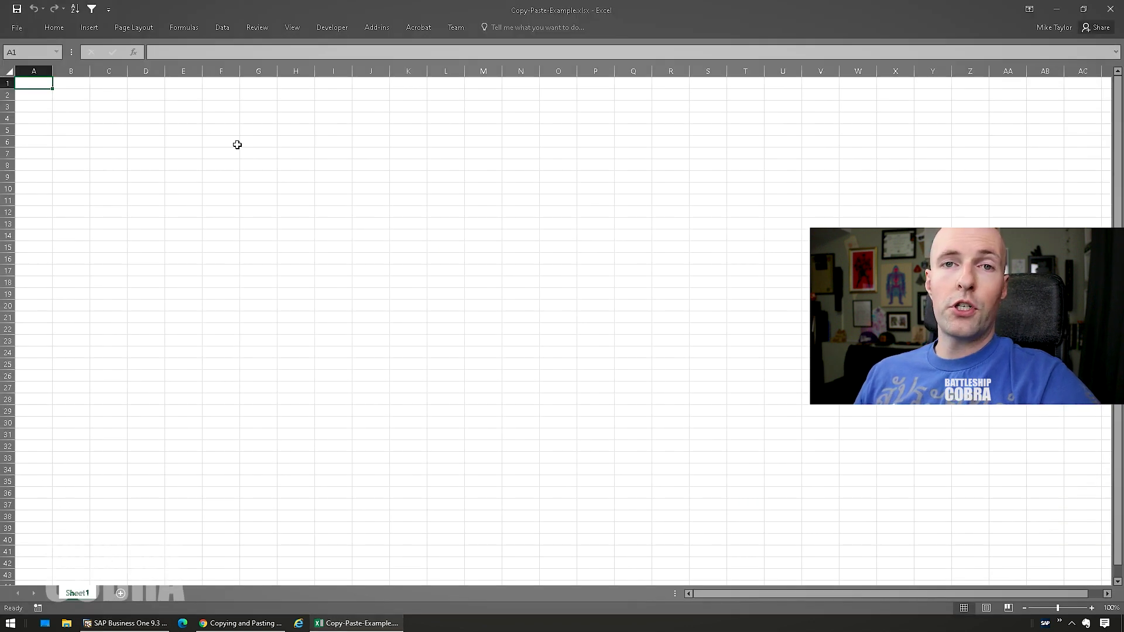
left_click(160, 165)
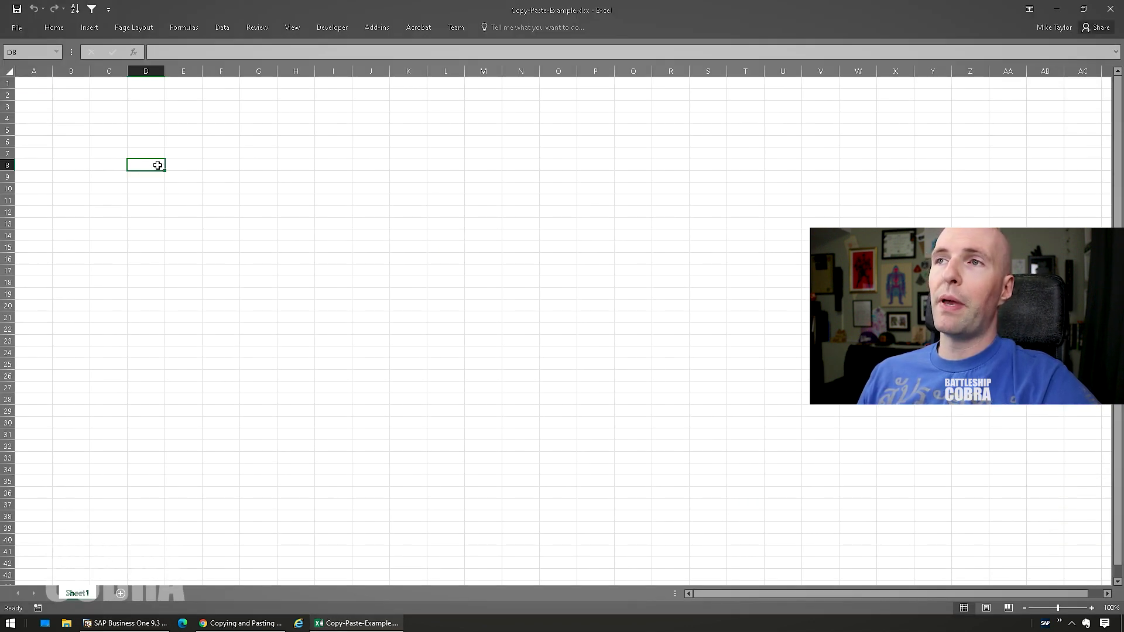
key("ctrl+v")
Autofit the widths of columns D through S to the pasted order data
left_click(386, 340)
left_click(722, 70)
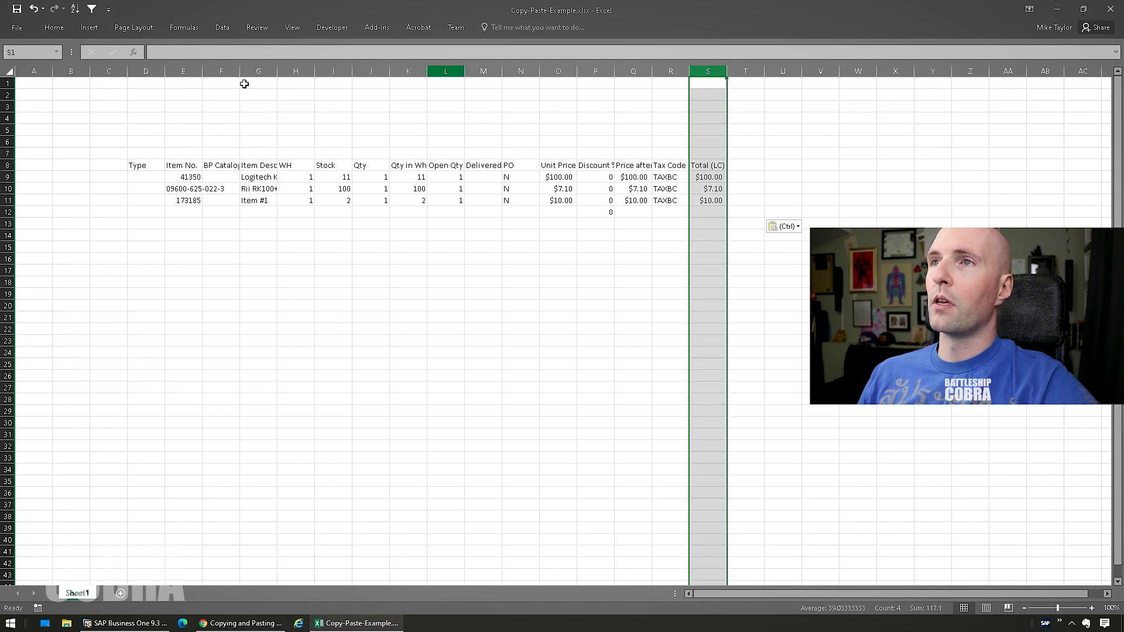
left_click(162, 70, "shift")
double_click(166, 71)
left_click(351, 235)
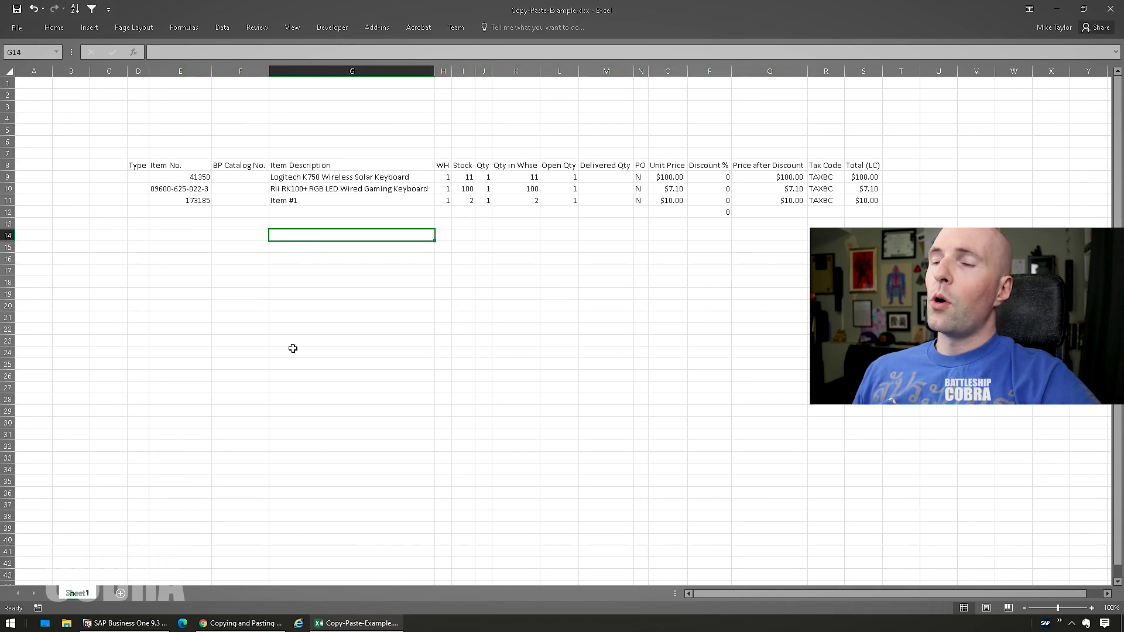
Switch back to SAP Business One and copy the sales order's whole contents table again
left_click(125, 623)
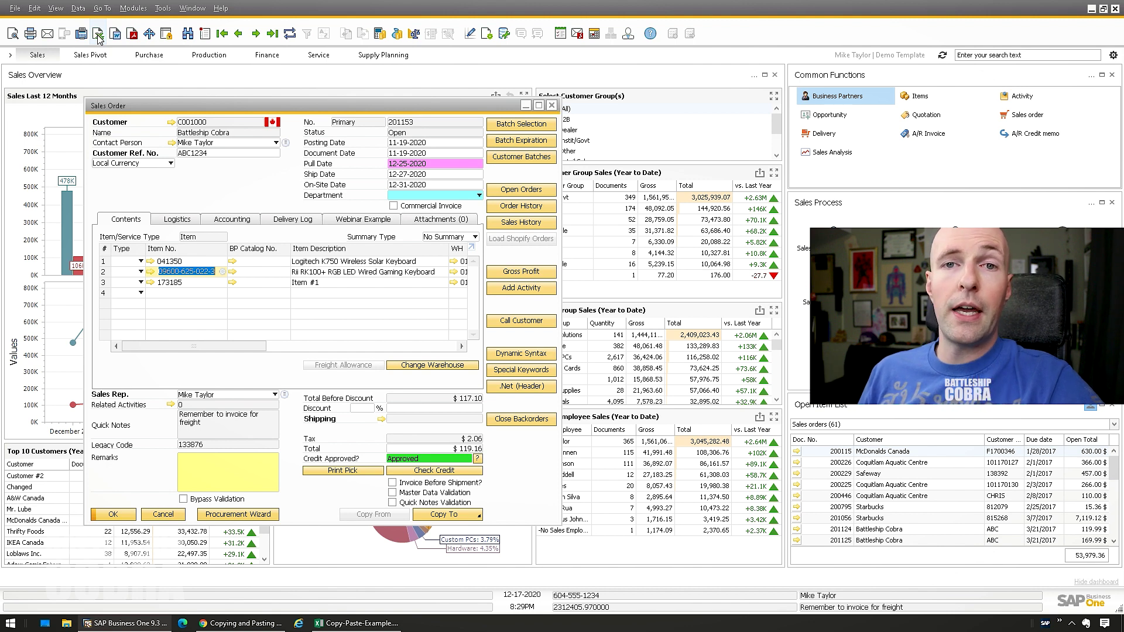
right_click(192, 271)
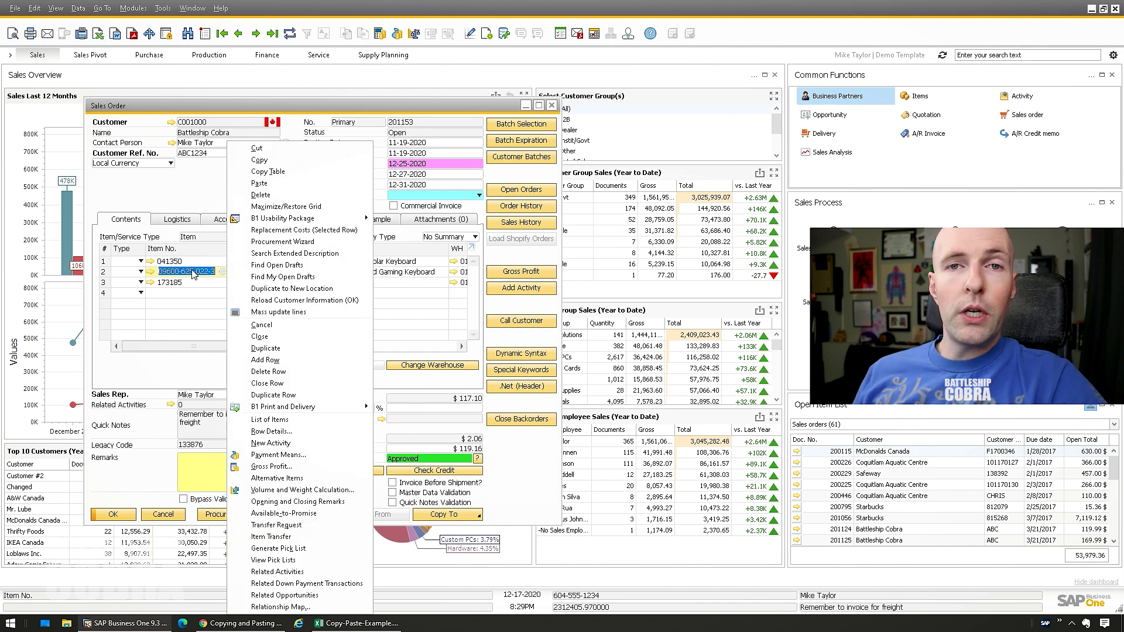
left_click(304, 177)
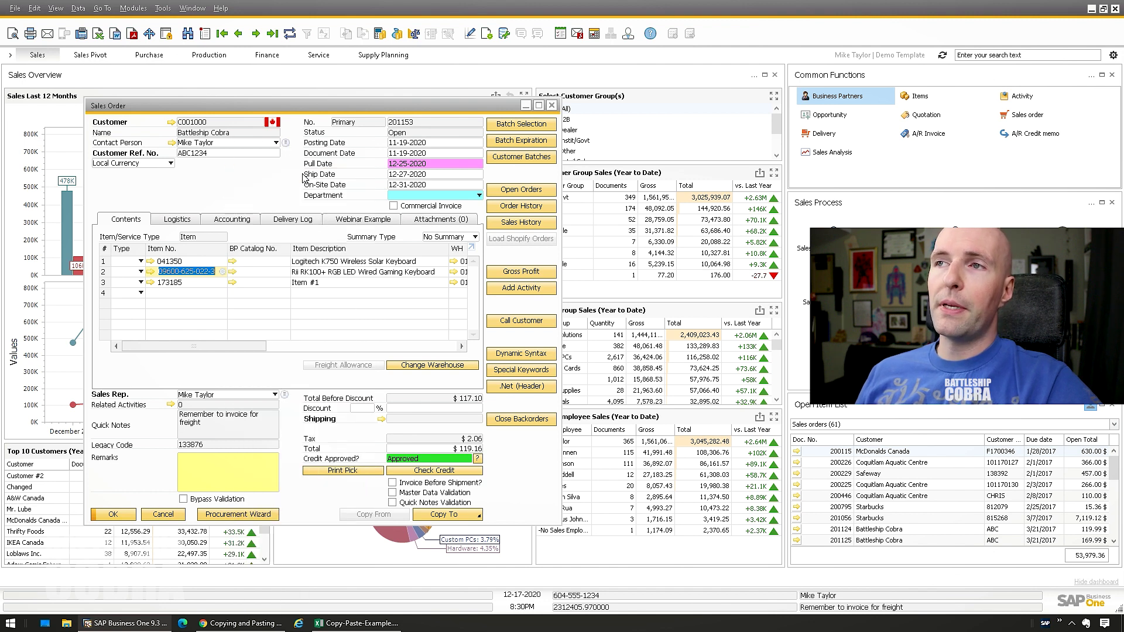
Compare the item numbers and warehouse codes pasted in Excel with those in the SAP Business One sales order
key("alt+Tab")
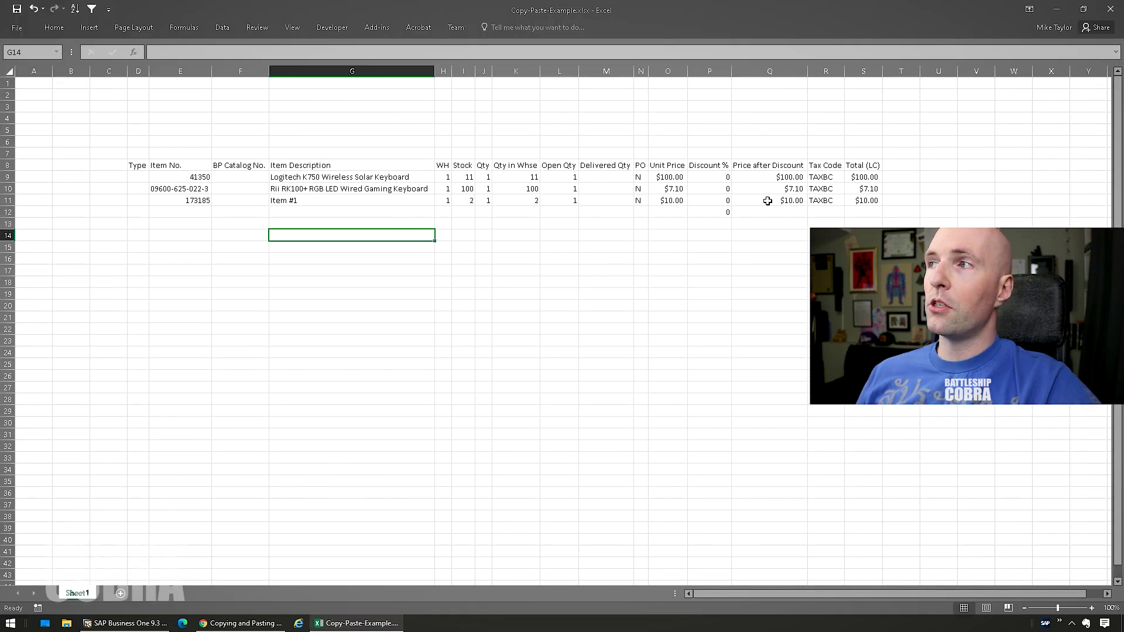
left_click_drag(853, 157, 139, 200)
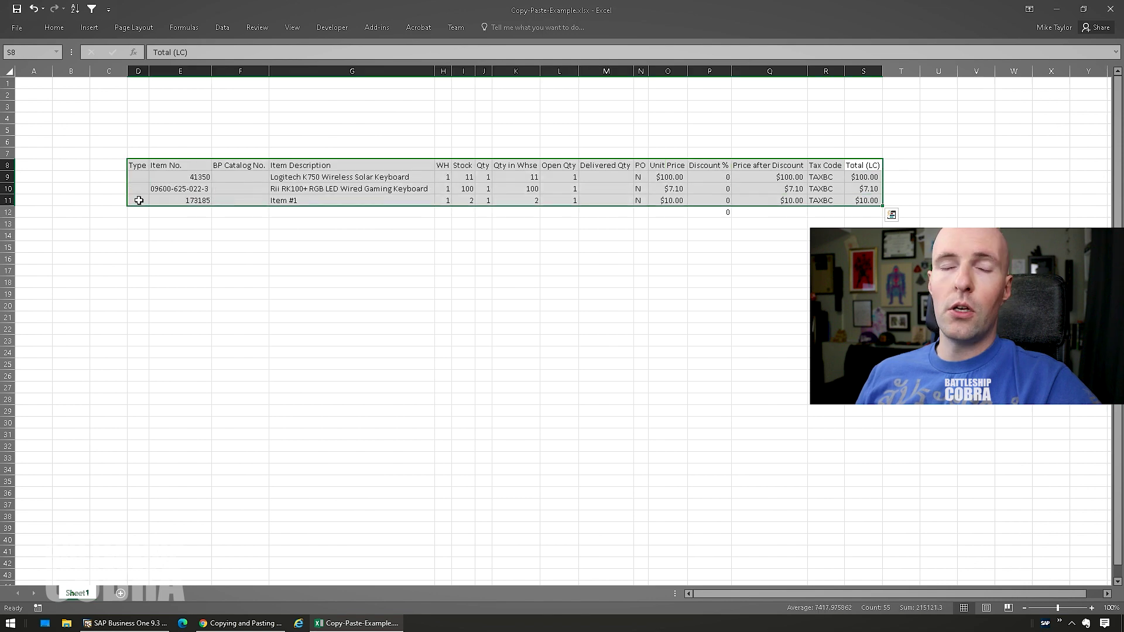
left_click(443, 234)
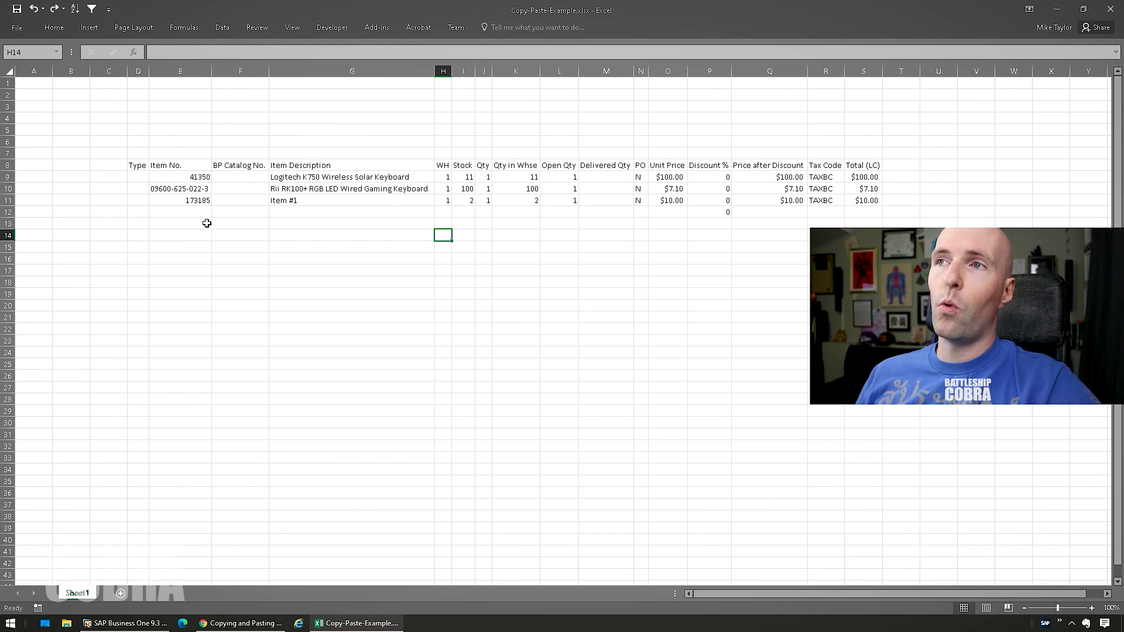
left_click(186, 176)
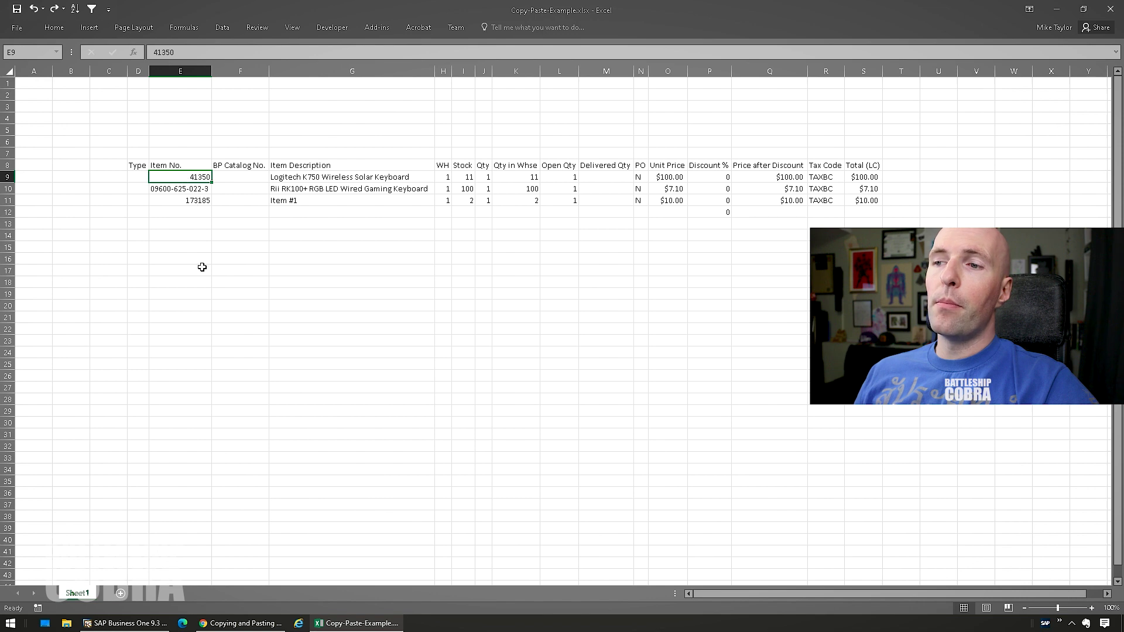
left_click_drag(447, 178, 447, 202)
left_click(118, 624)
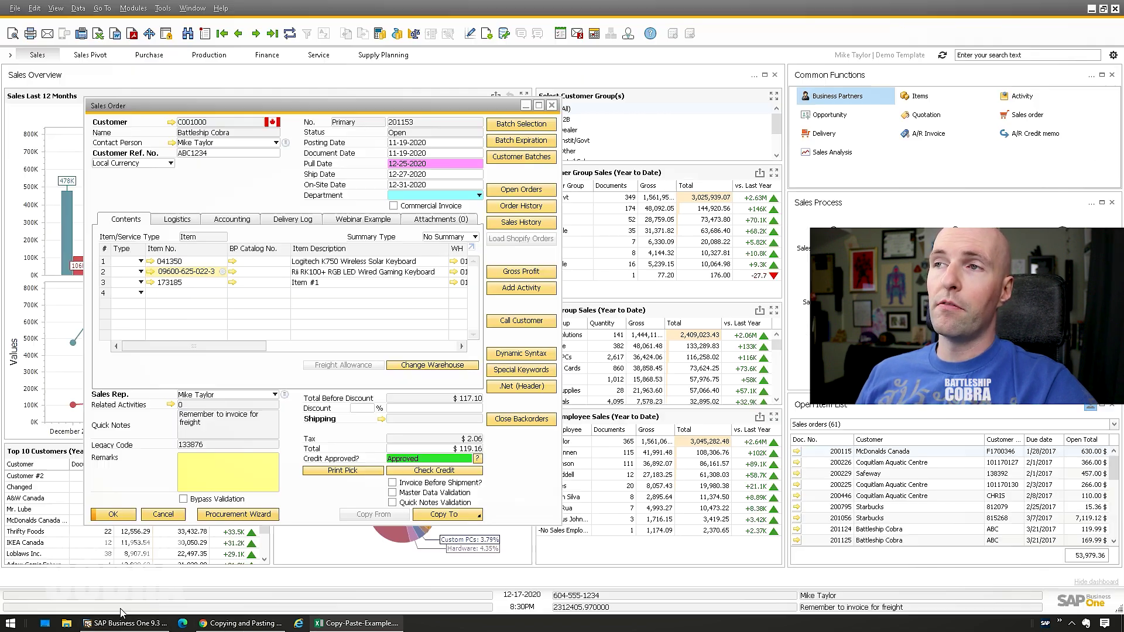
left_click_drag(189, 346, 296, 350)
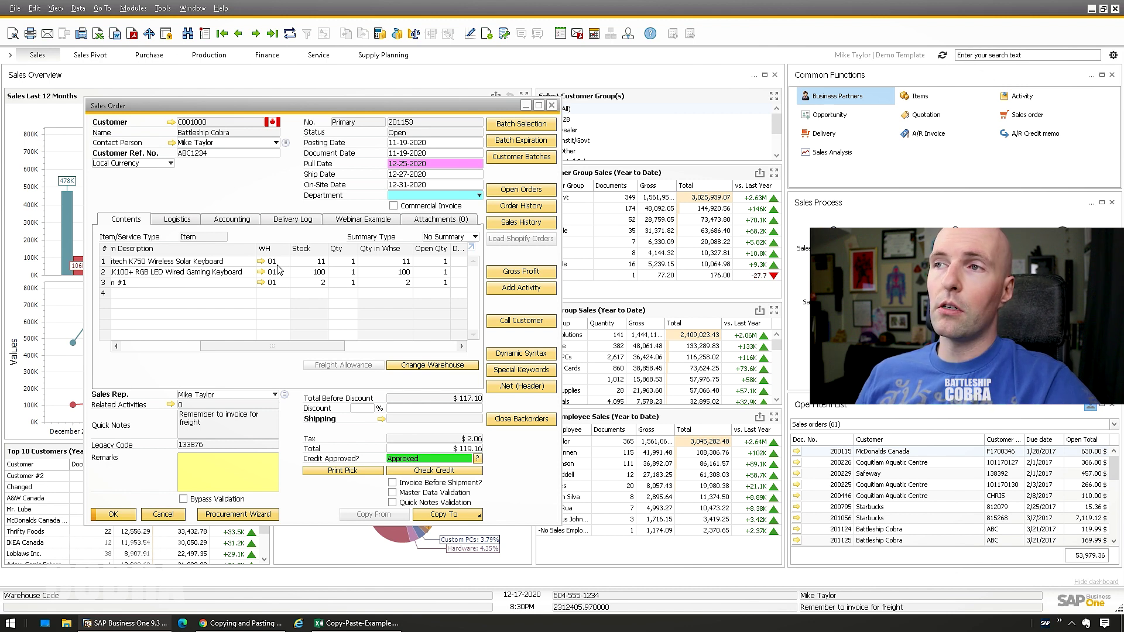
left_click_drag(240, 347, 161, 351)
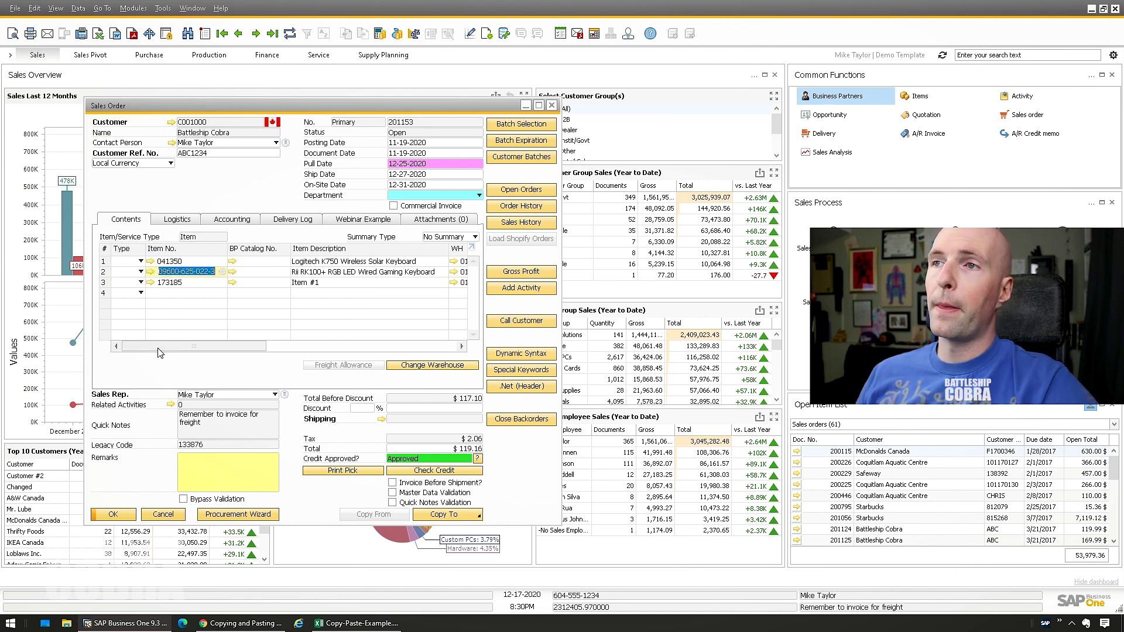
left_click(166, 273)
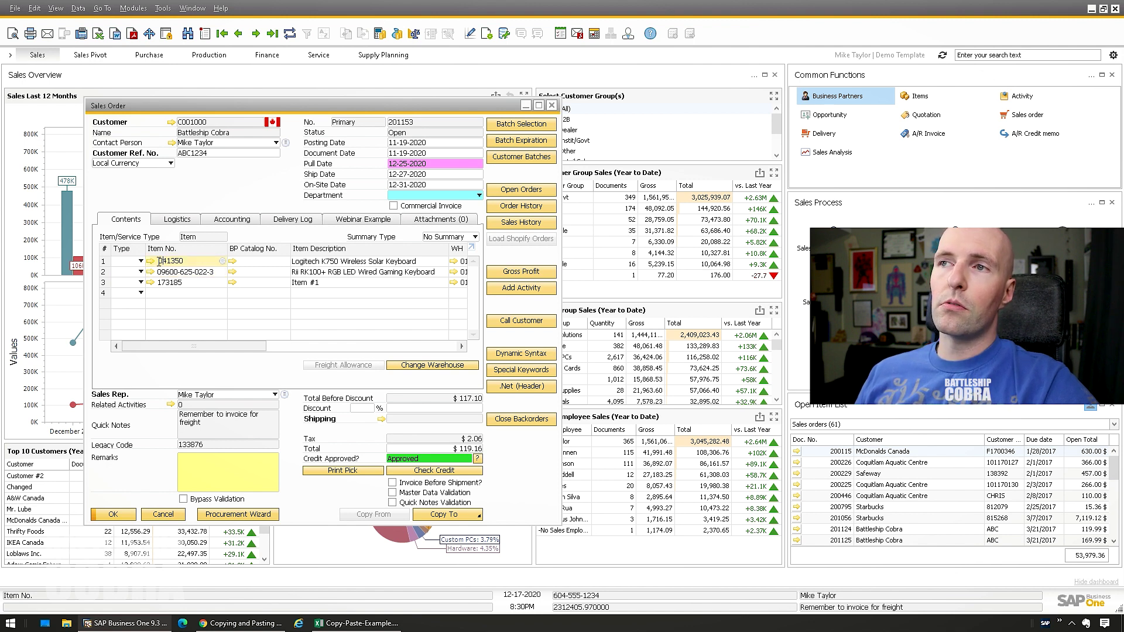
left_click(404, 582)
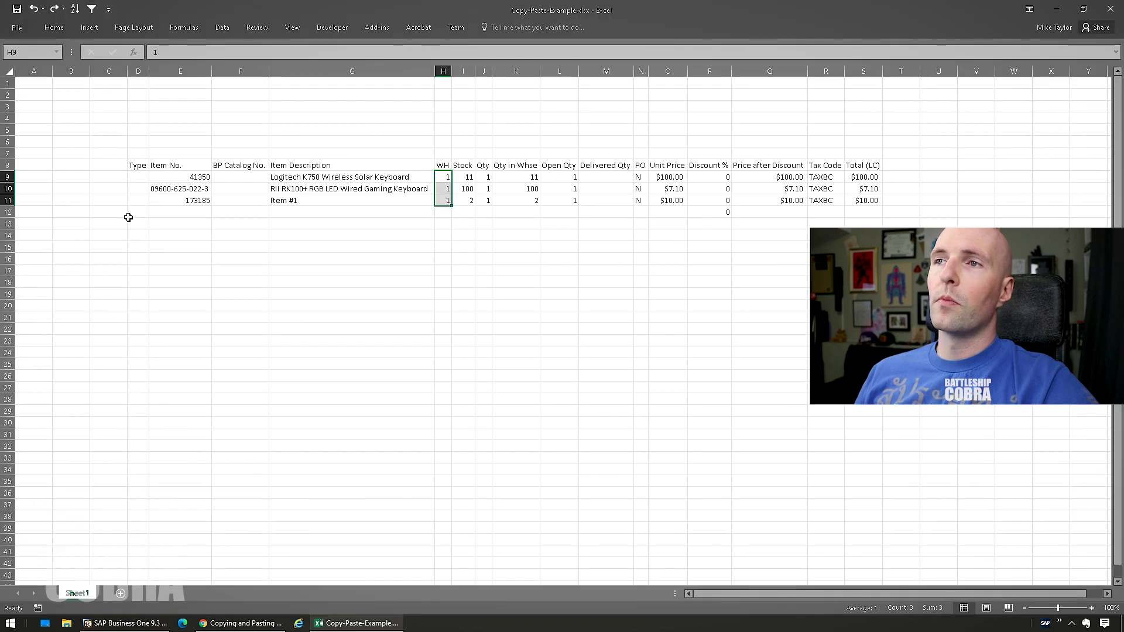
Format columns D through S of the worksheet as Text
left_click_drag(140, 225, 853, 427)
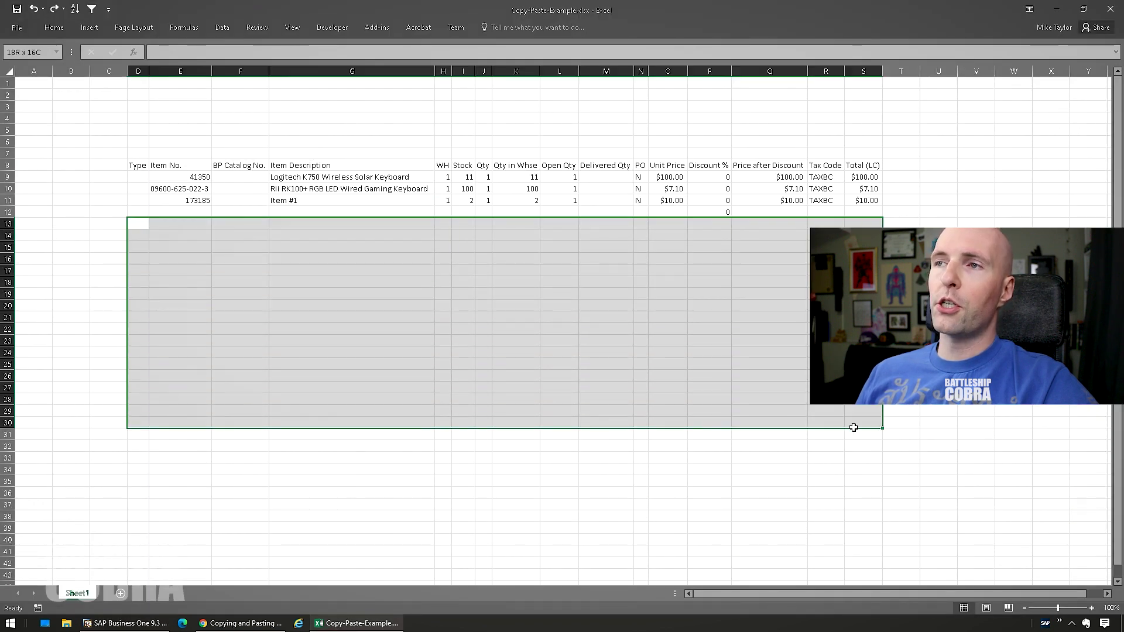
left_click(138, 71)
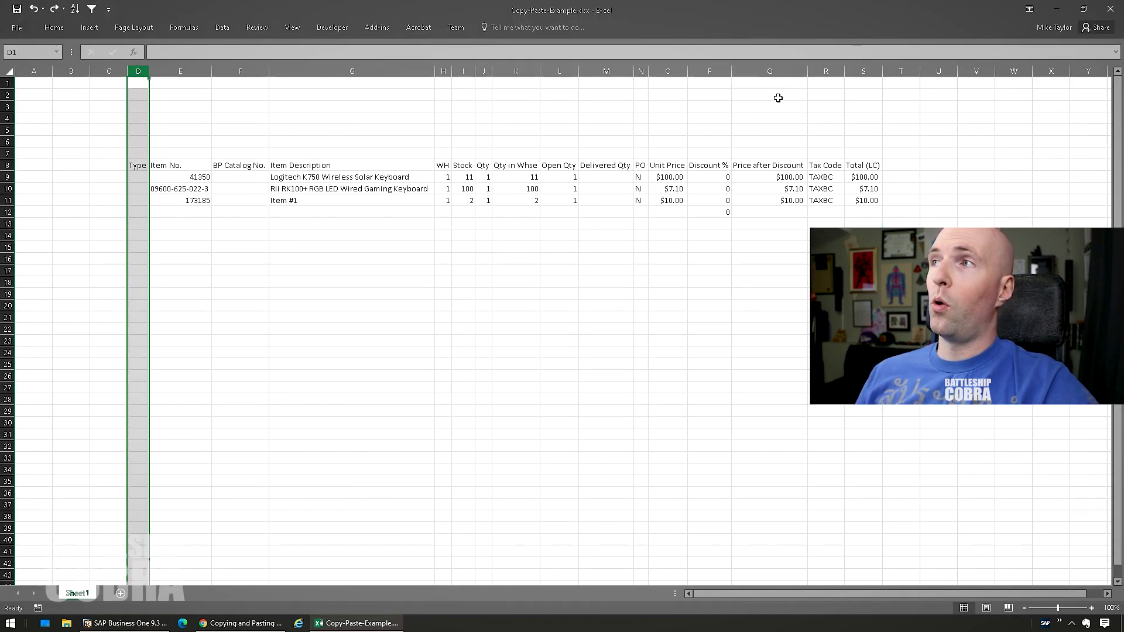
left_click(866, 71, "shift")
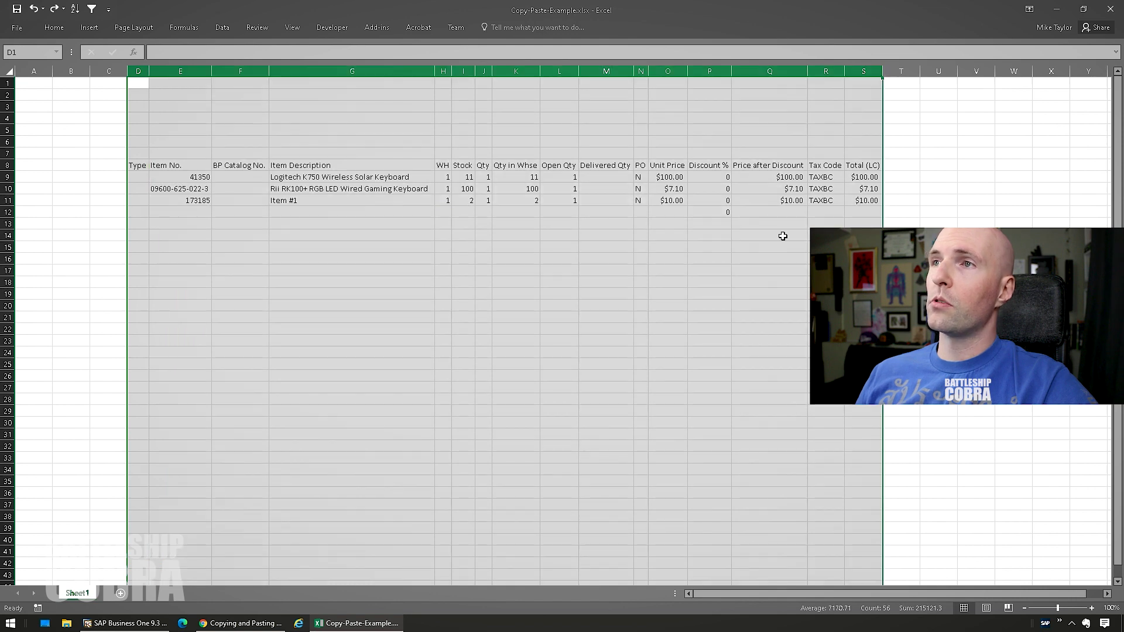
right_click(142, 72)
left_click(183, 198)
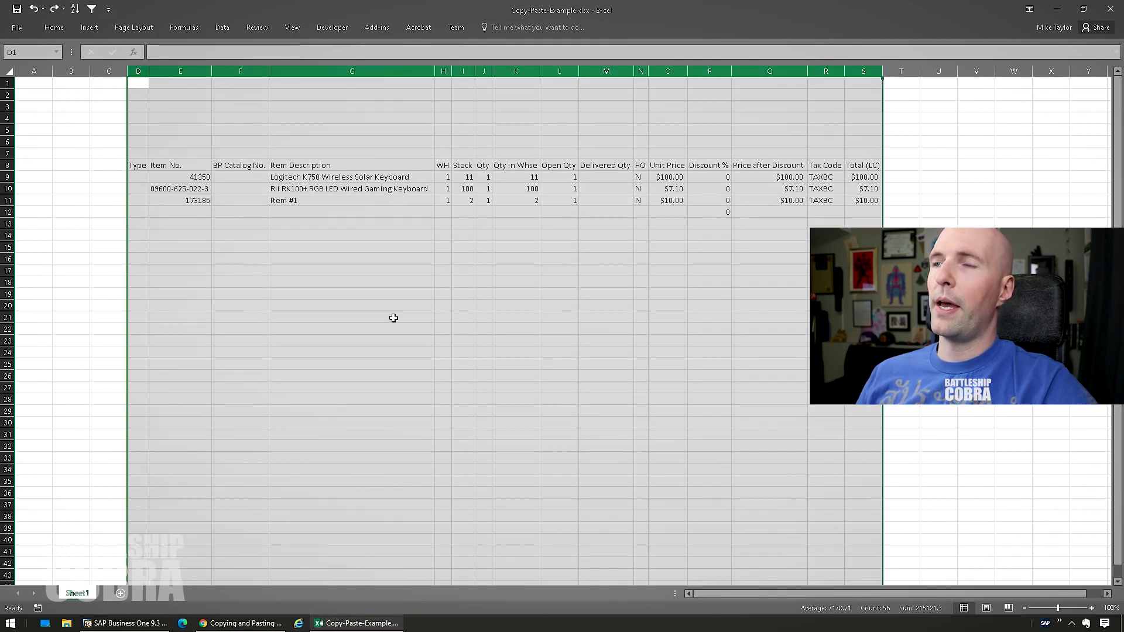
left_click_drag(175, 62, 323, 197)
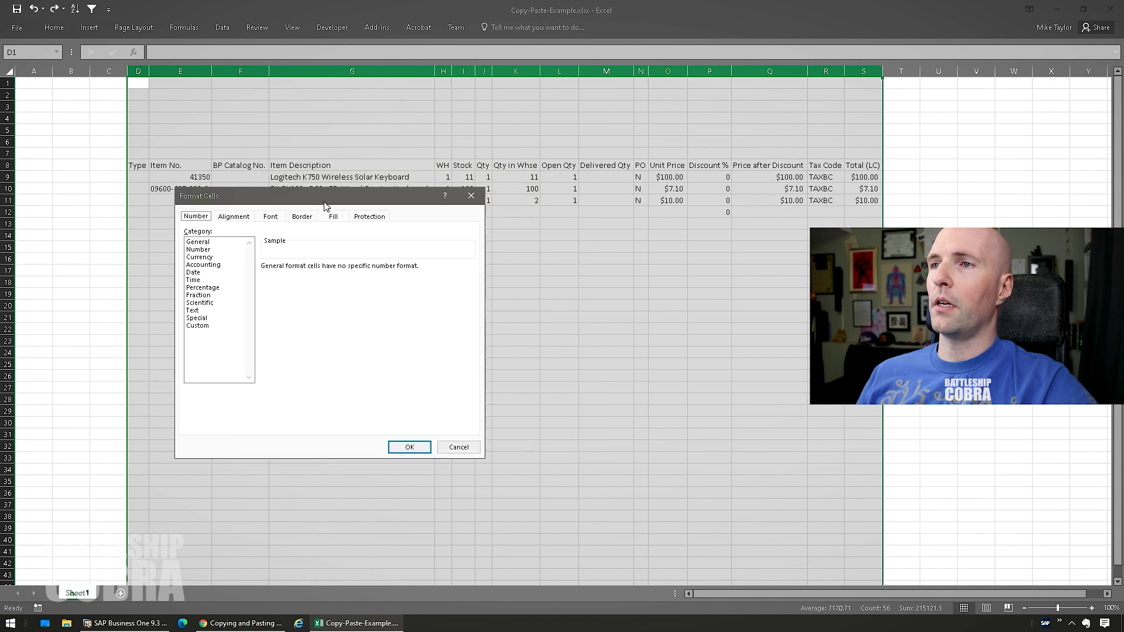
left_click(193, 310)
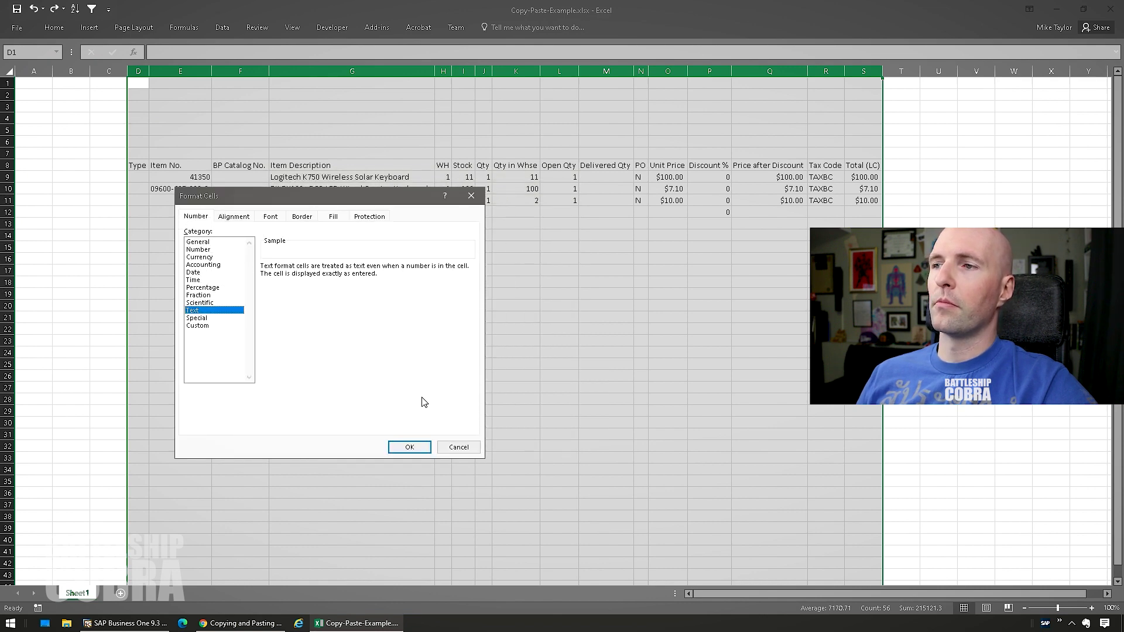
left_click(409, 447)
Paste the copied order table at cell E15 and check the first item number in it
left_click(179, 244)
key("ctrl+v")
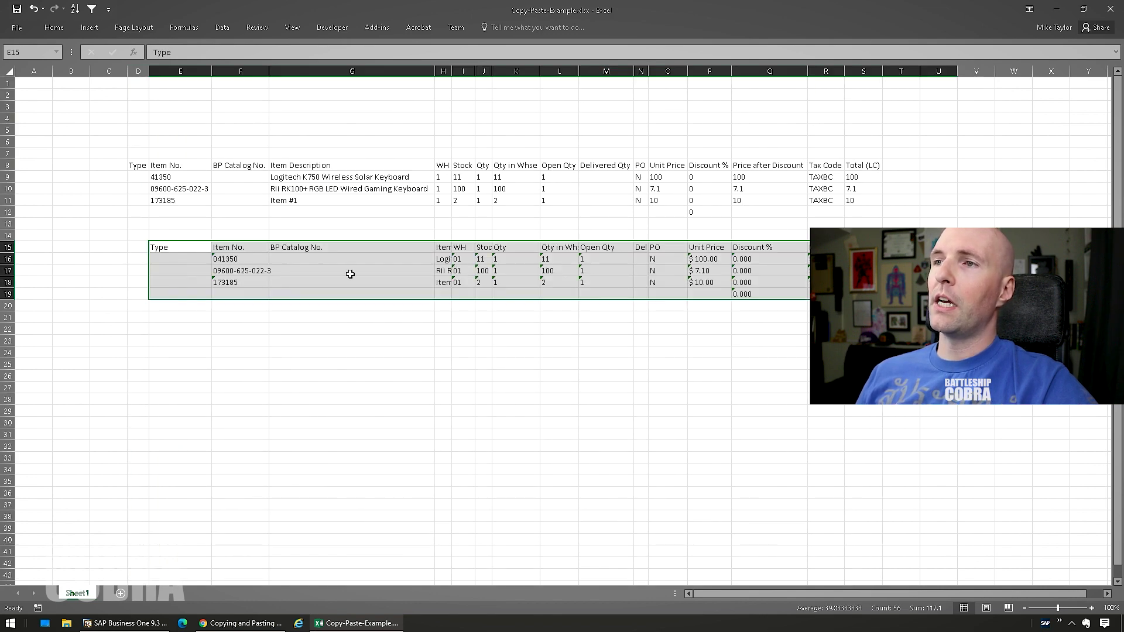
left_click(233, 259)
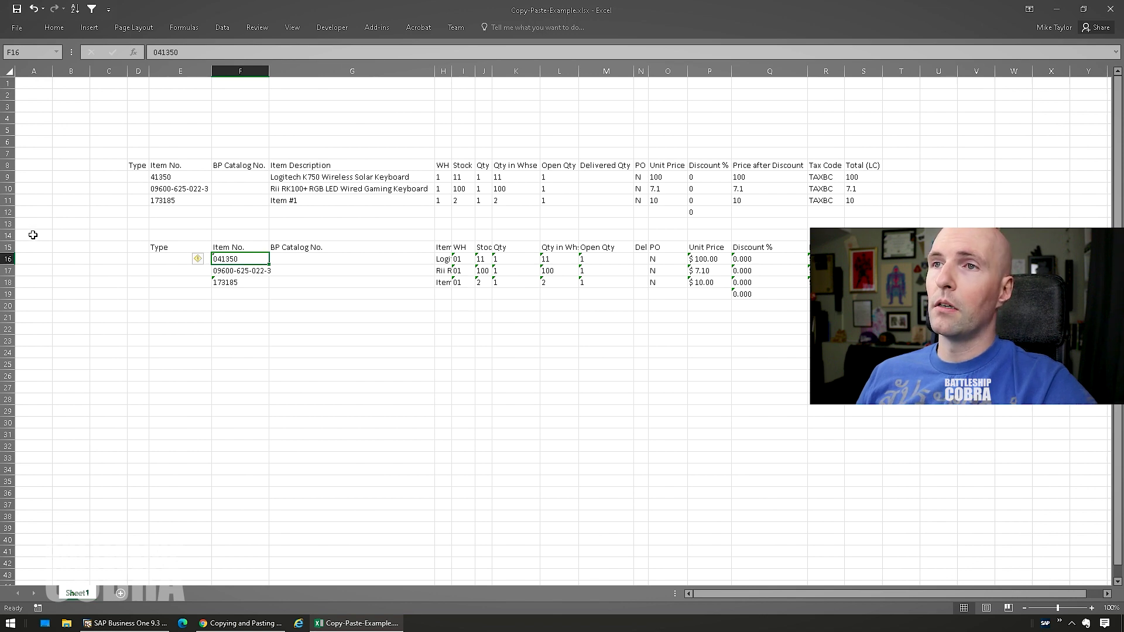
Delete rows 1 to 14, which hold the first pasted table
left_click(7, 236)
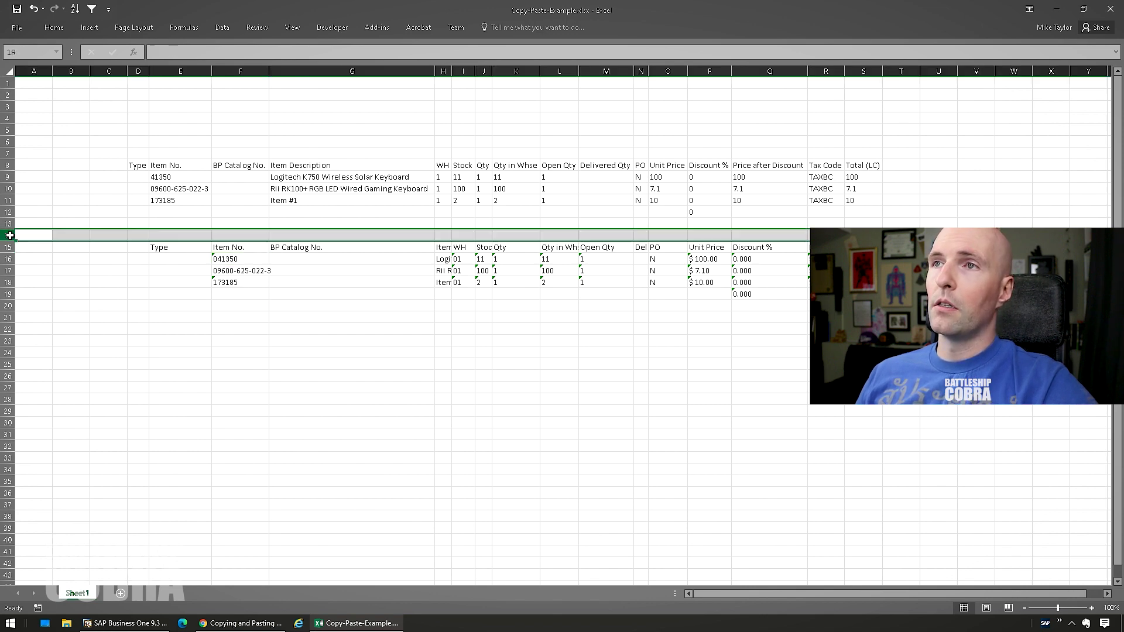
left_click(7, 83, "shift")
right_click(8, 83)
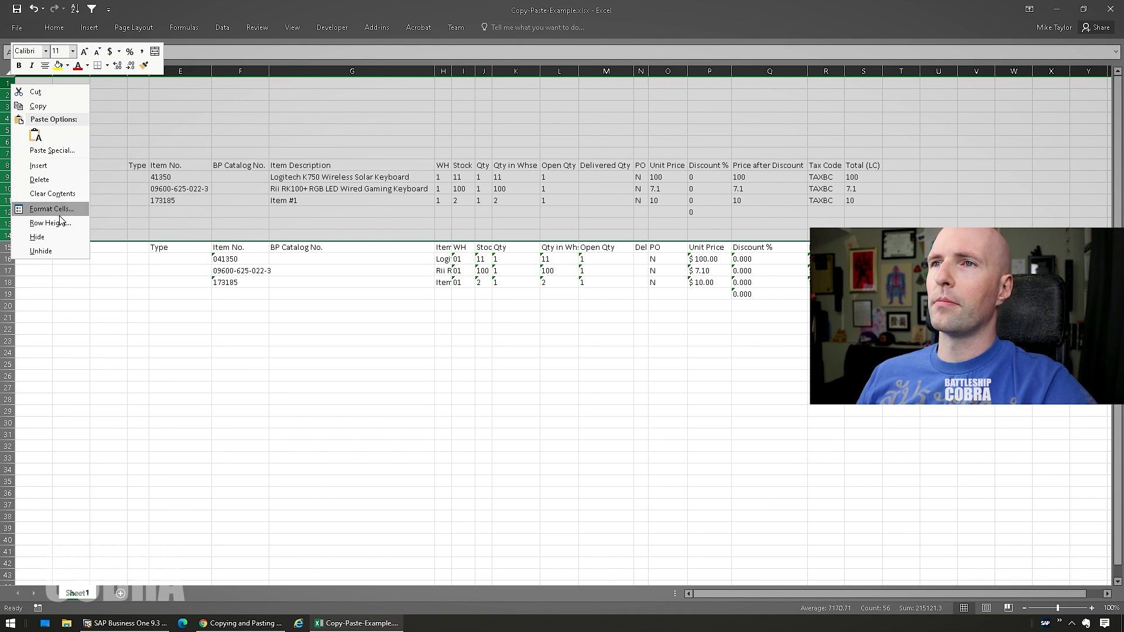
left_click(59, 179)
left_click(394, 286)
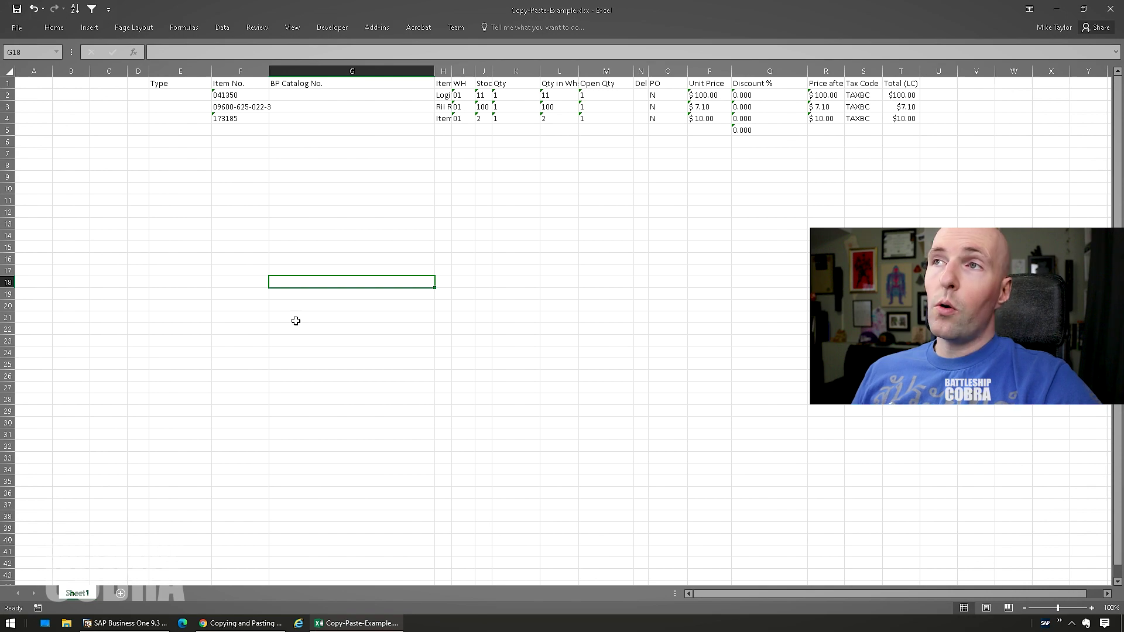
Look at the SAP Help Portal page on Copying and Pasting Data, and return to the sales order's item lines in SAP Business One
left_click(241, 623)
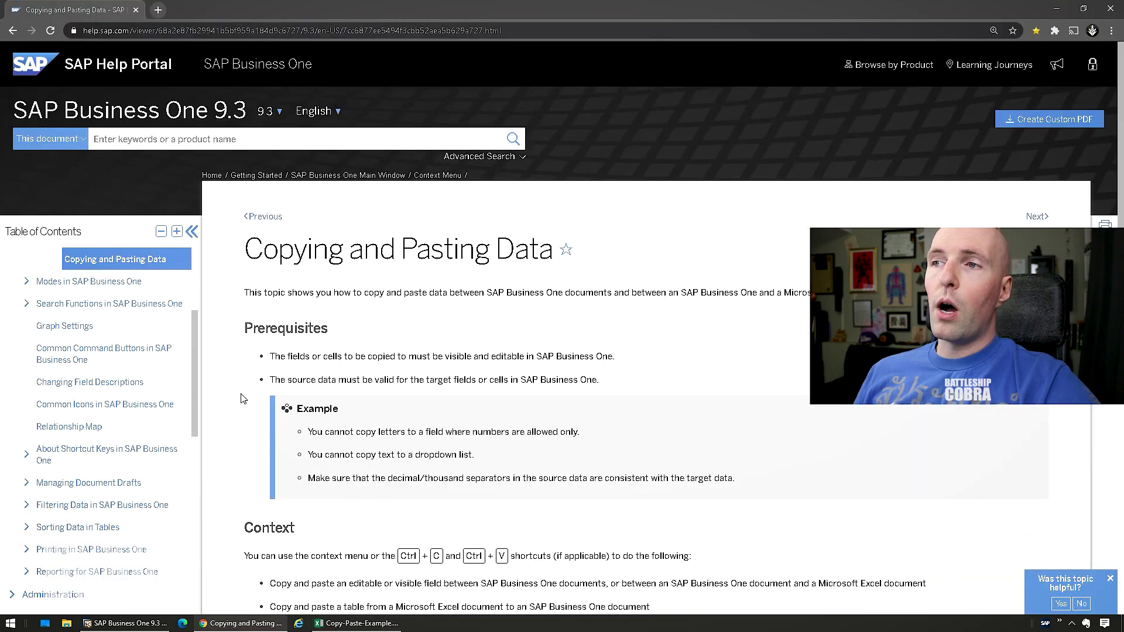
left_click(138, 625)
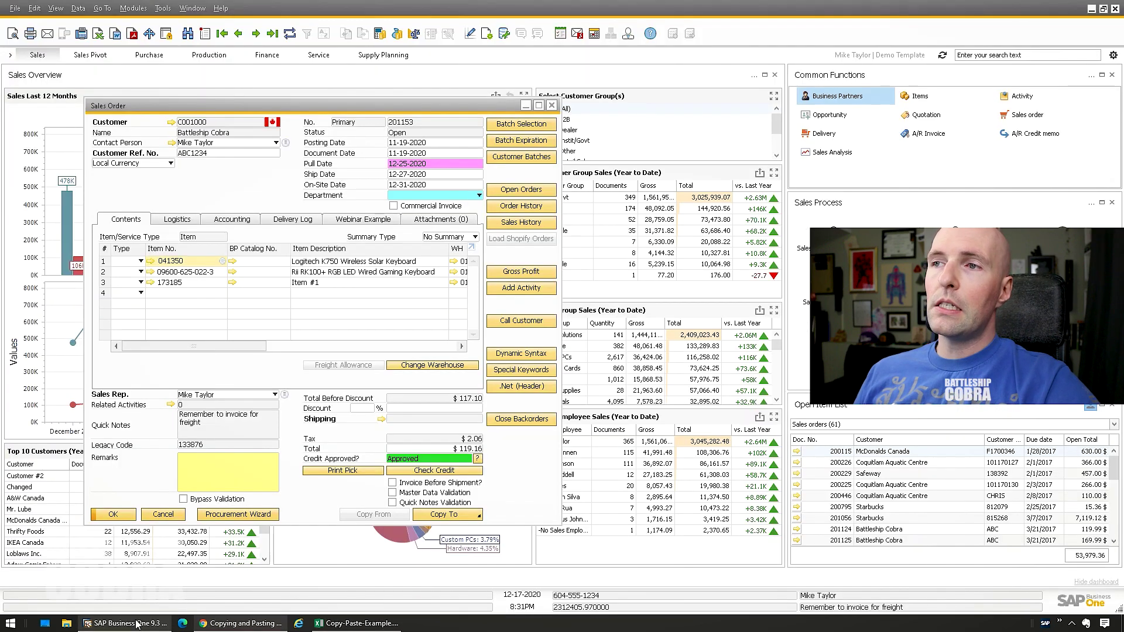
left_click(191, 282)
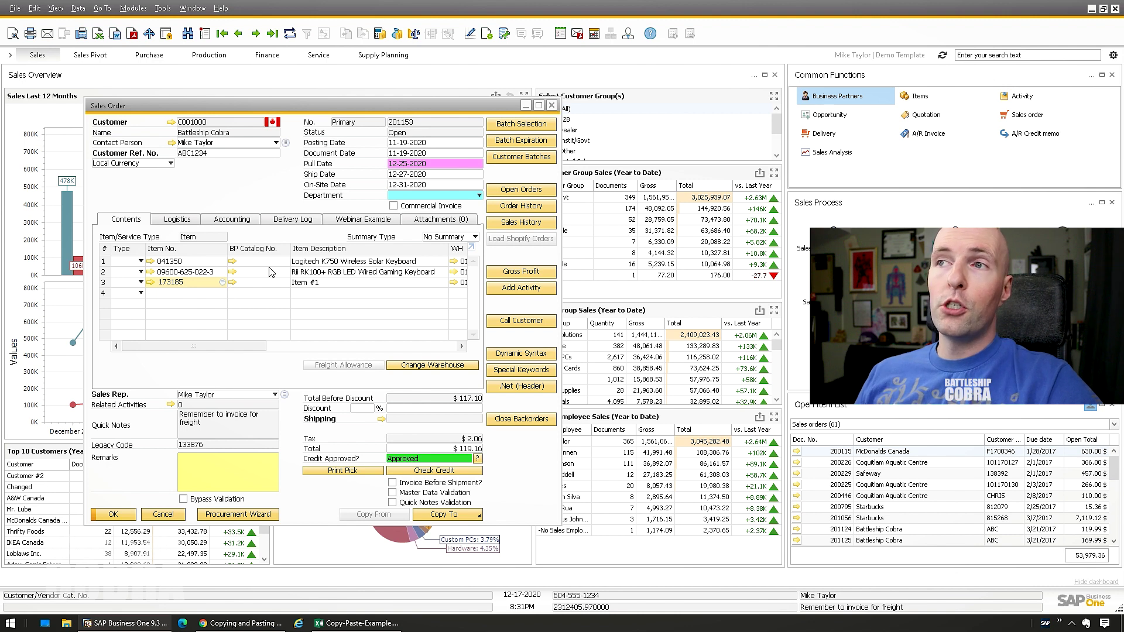
Switch to Excel and review the Type and BP Catalog No. columns of the pasted table
key("alt+Tab")
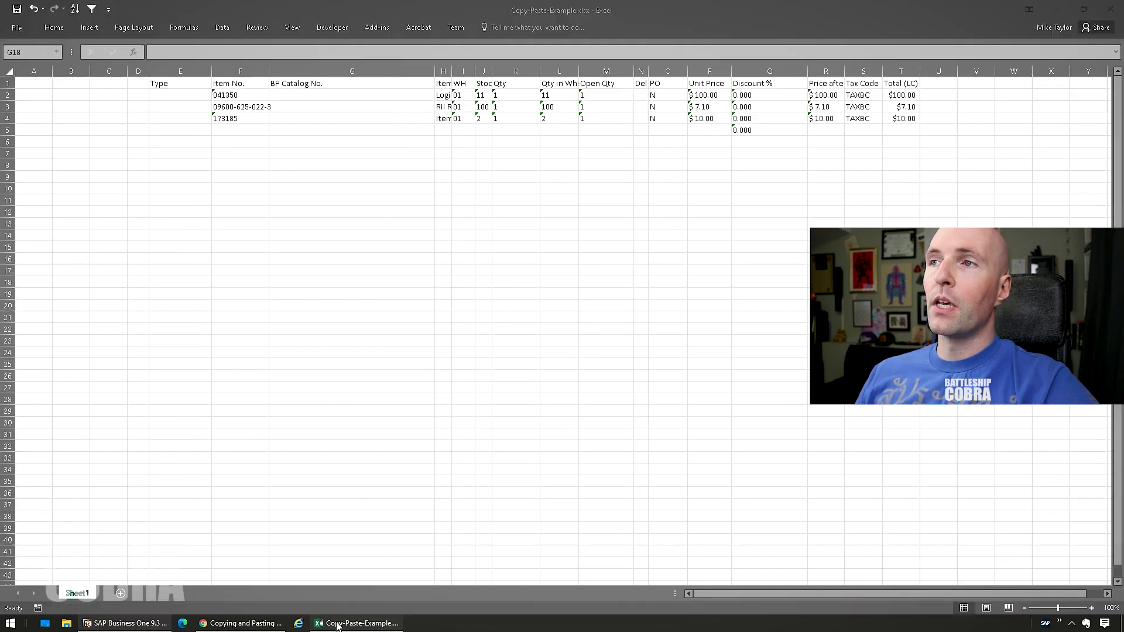
left_click_drag(179, 83, 184, 113)
left_click_drag(297, 83, 293, 119)
left_click_drag(188, 85, 181, 121)
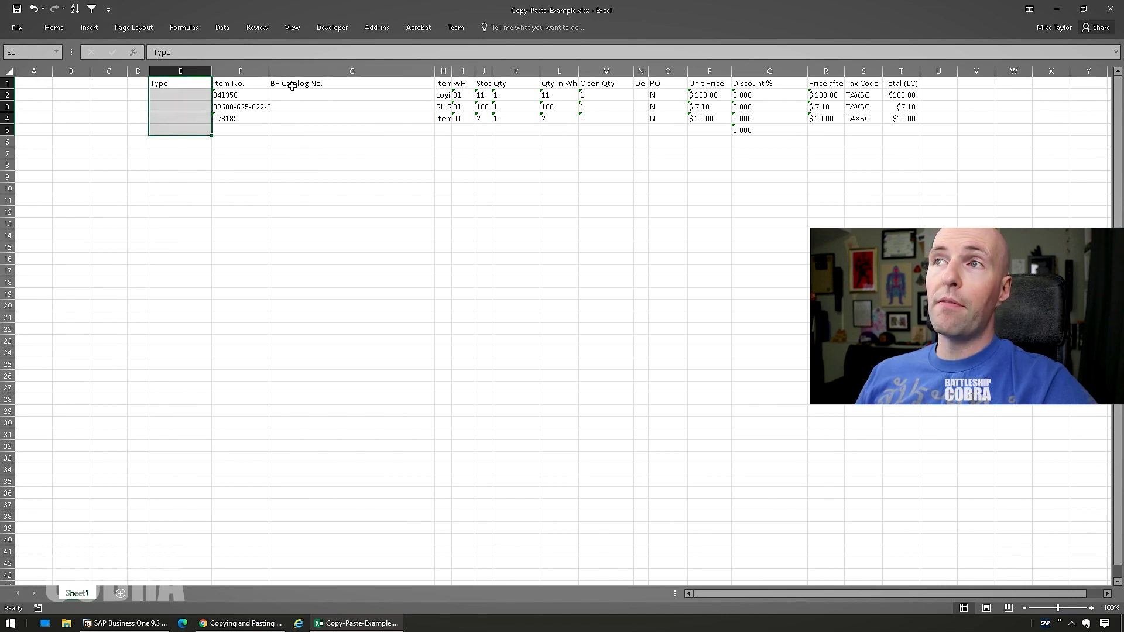
Compare the BP Catalog No. and Item No. columns in Excel with the sales order's lines in SAP Business One
left_click_drag(291, 83, 295, 118)
left_click(242, 88)
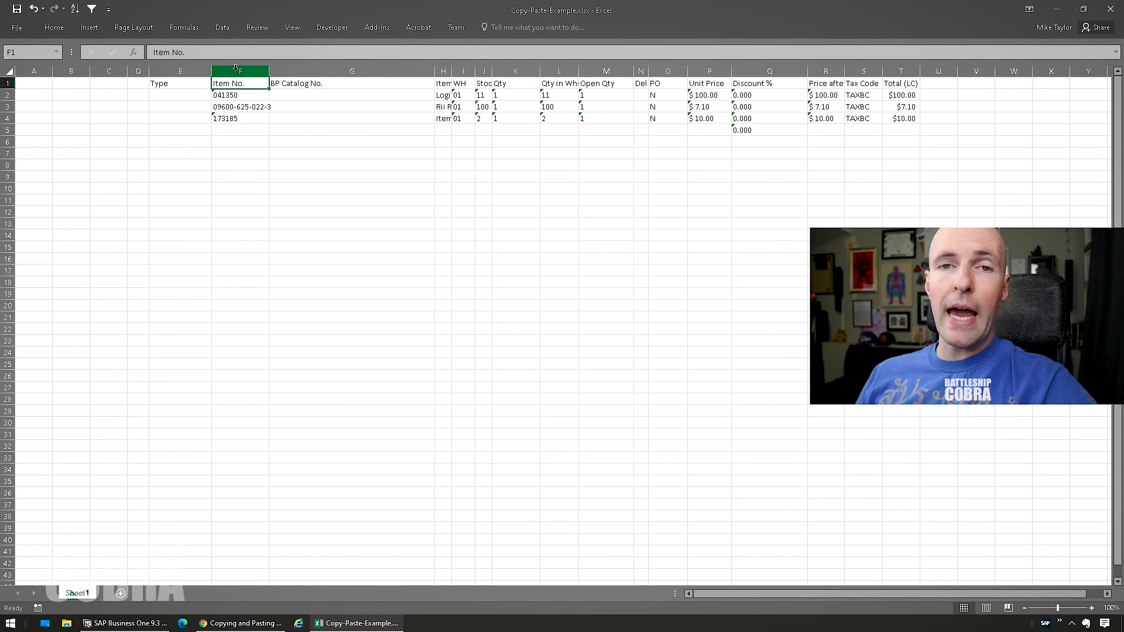
left_click(119, 624)
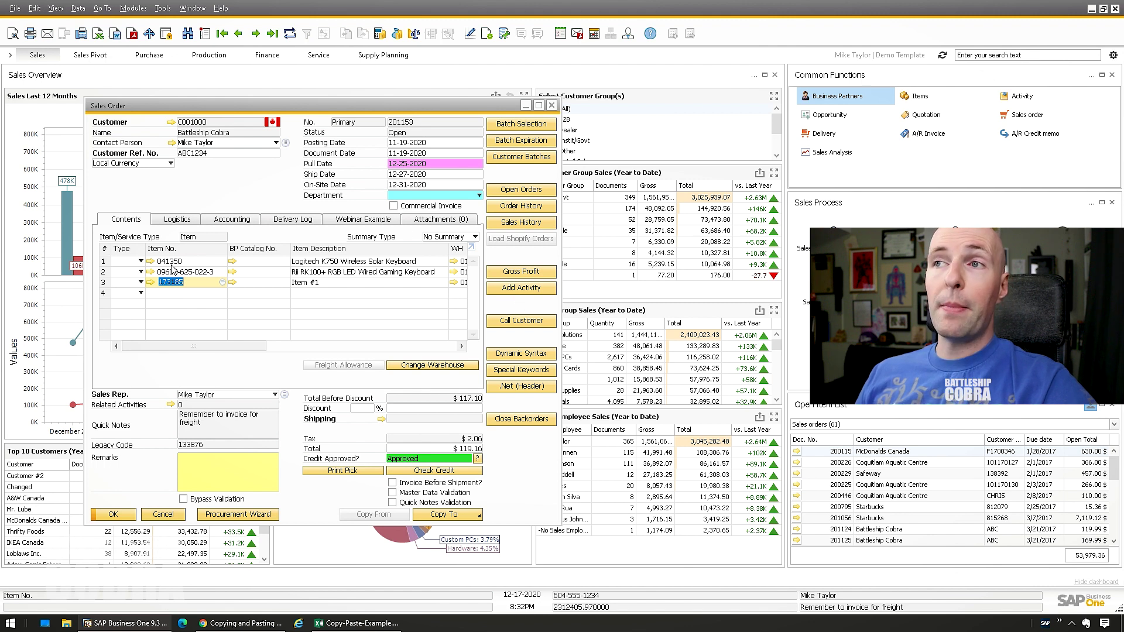
left_click(328, 625)
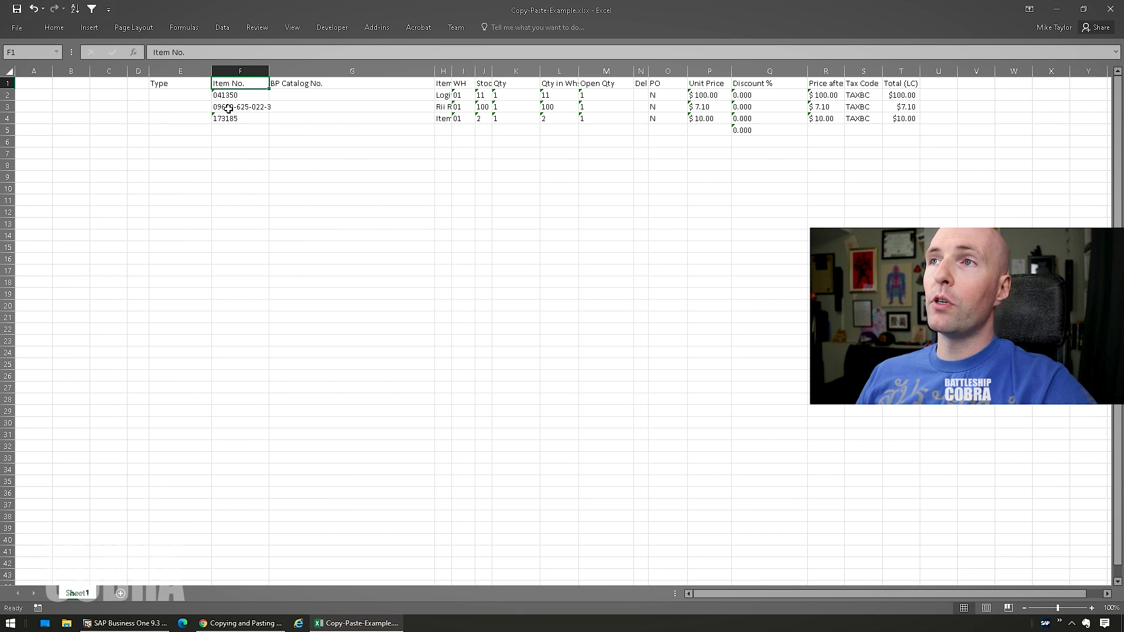
Delete the Type, BP Catalog No., Item Description and Stock columns from the pasted order table
right_click(182, 71)
left_click(228, 171)
left_click(246, 69)
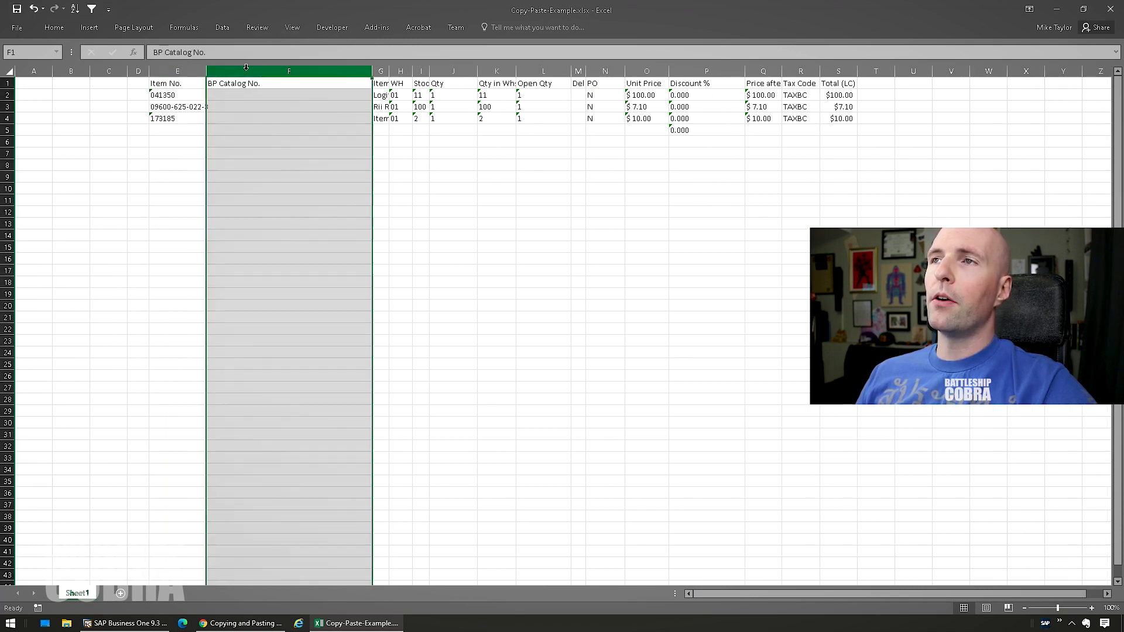
right_click(245, 70)
left_click(276, 166)
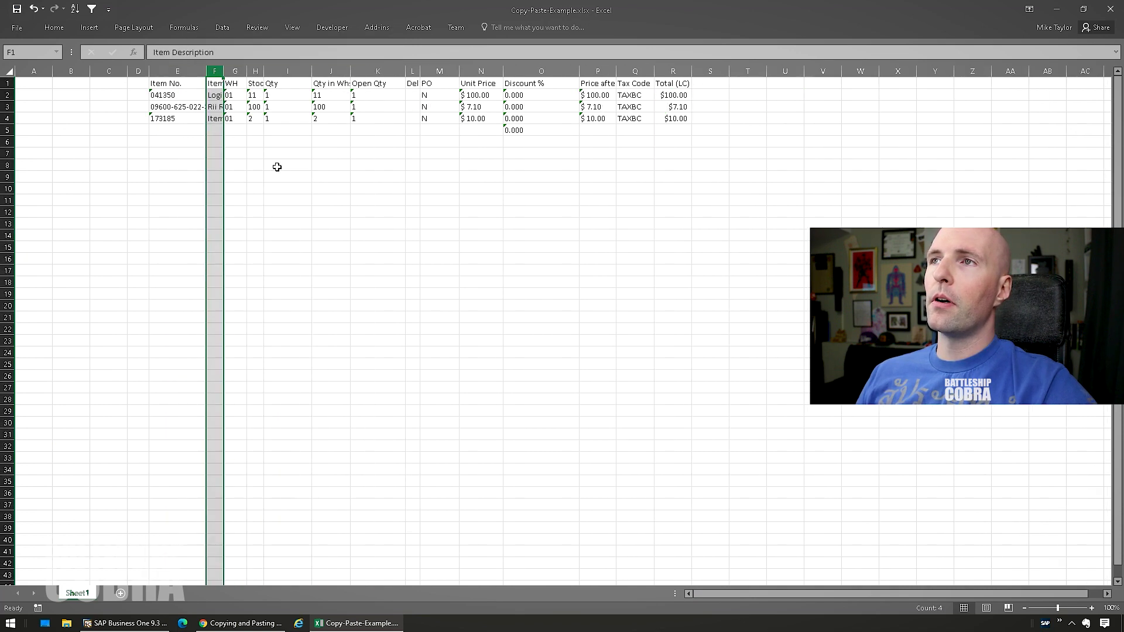
left_click_drag(227, 78, 286, 78)
right_click(240, 71)
left_click(267, 166)
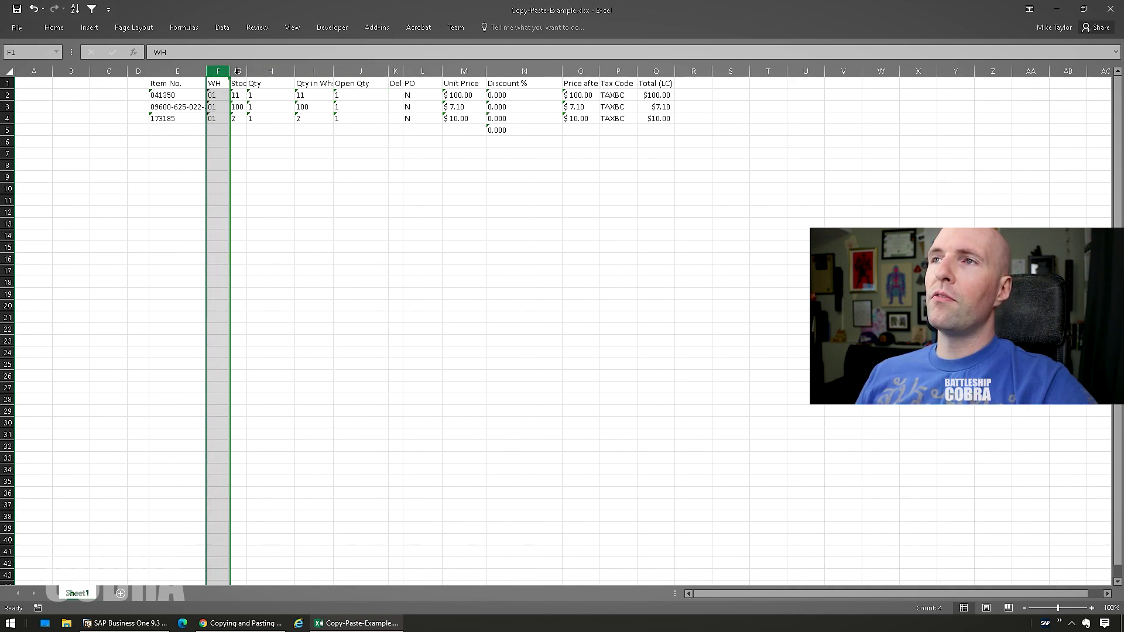
right_click(237, 71)
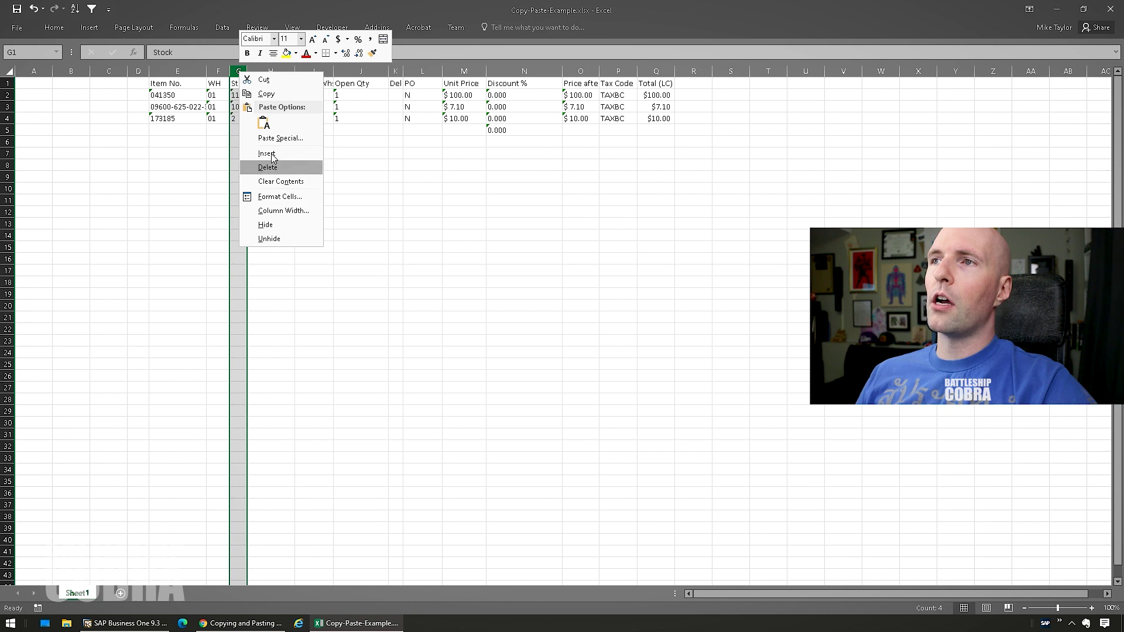
left_click(267, 167)
Delete the columns from Qty in Whse through PO
left_click(250, 98)
left_click_drag(260, 122, 261, 94)
left_click(299, 72)
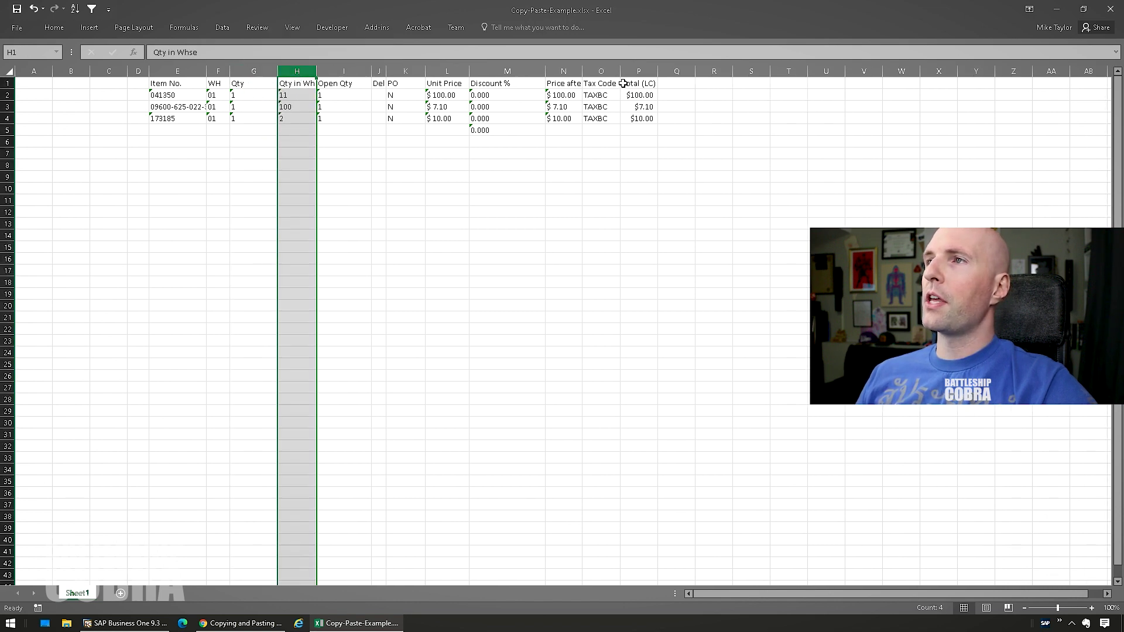
left_click(405, 70, "shift")
right_click(404, 70)
left_click(434, 167)
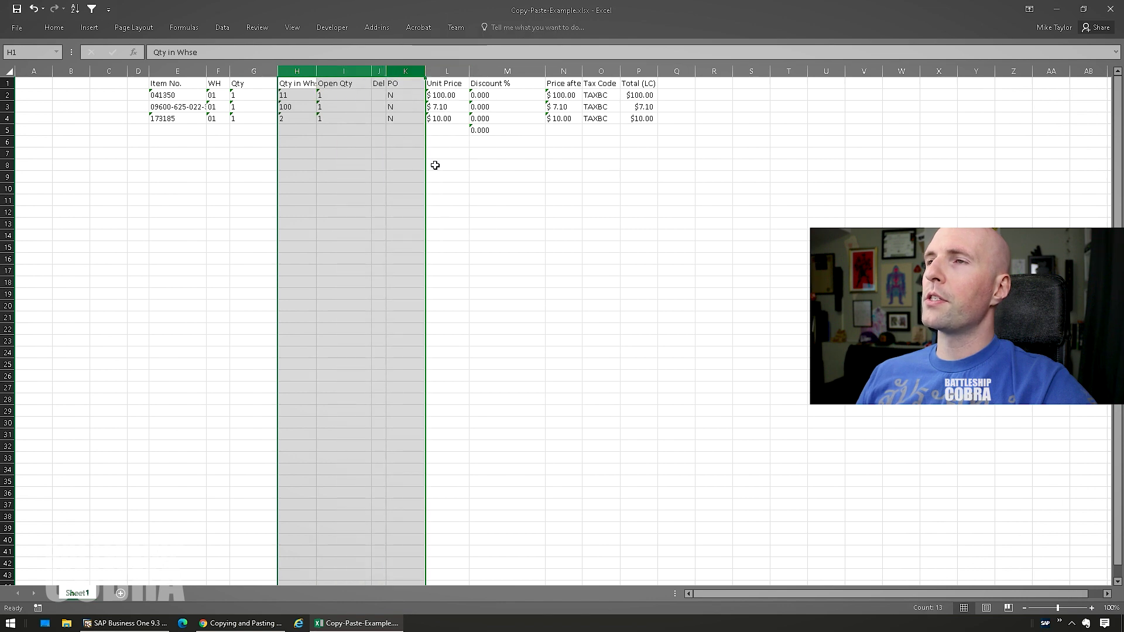
left_click(357, 192)
Delete the columns from Discount % through Total (LC), to the right of Unit Price
left_click(350, 72)
left_click(497, 73, "shift")
right_click(497, 73)
left_click(527, 166)
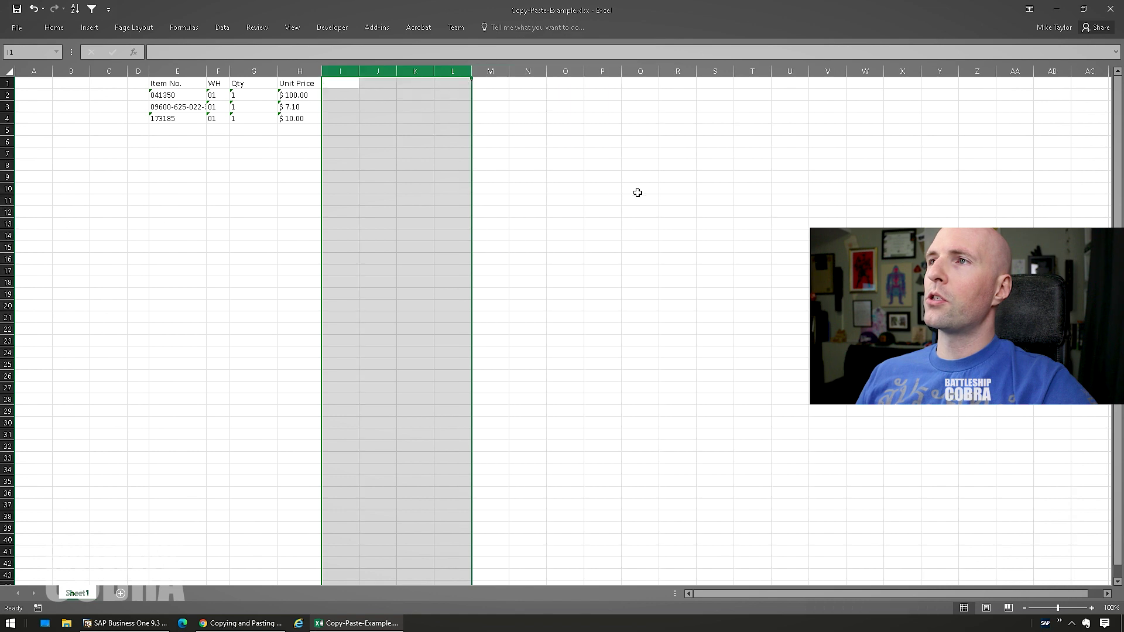
left_click(637, 174)
left_click(249, 211)
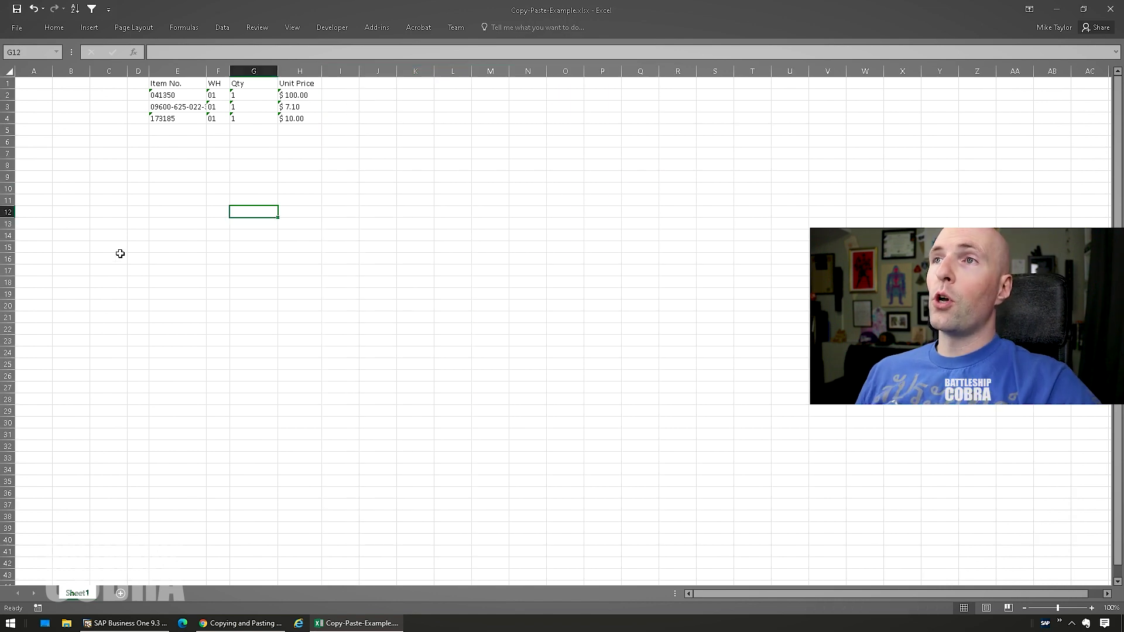
Copy the trimmed table E1:H4 and paste it into the sales order's empty row 4 in SAP Business One as contents with header information
left_click_drag(167, 85, 319, 121)
key("ctrl+c")
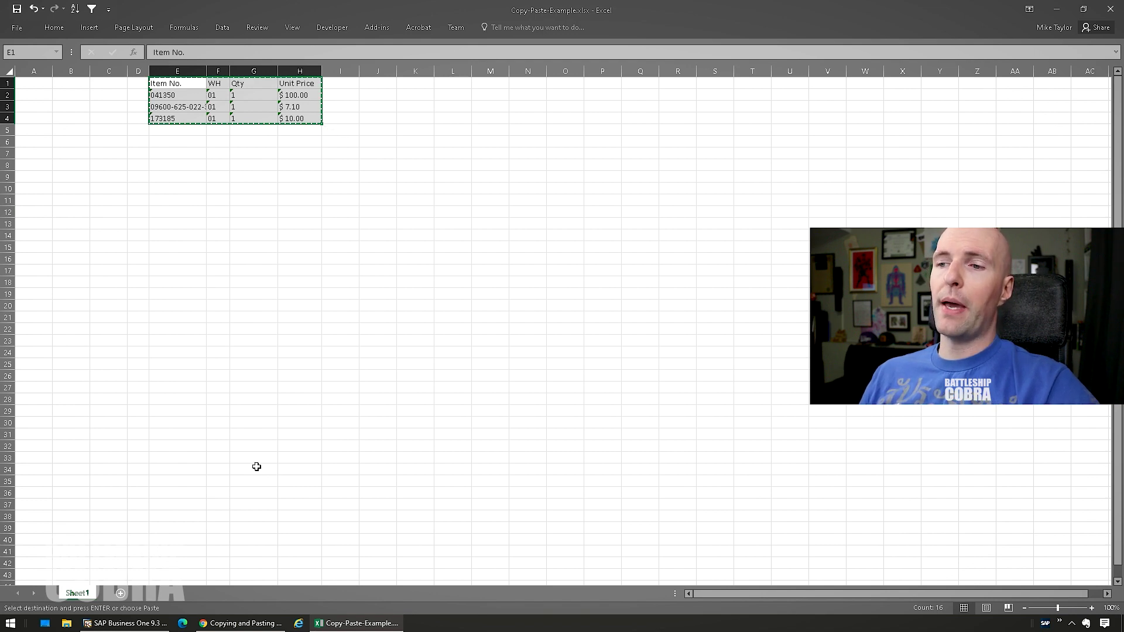
left_click(120, 625)
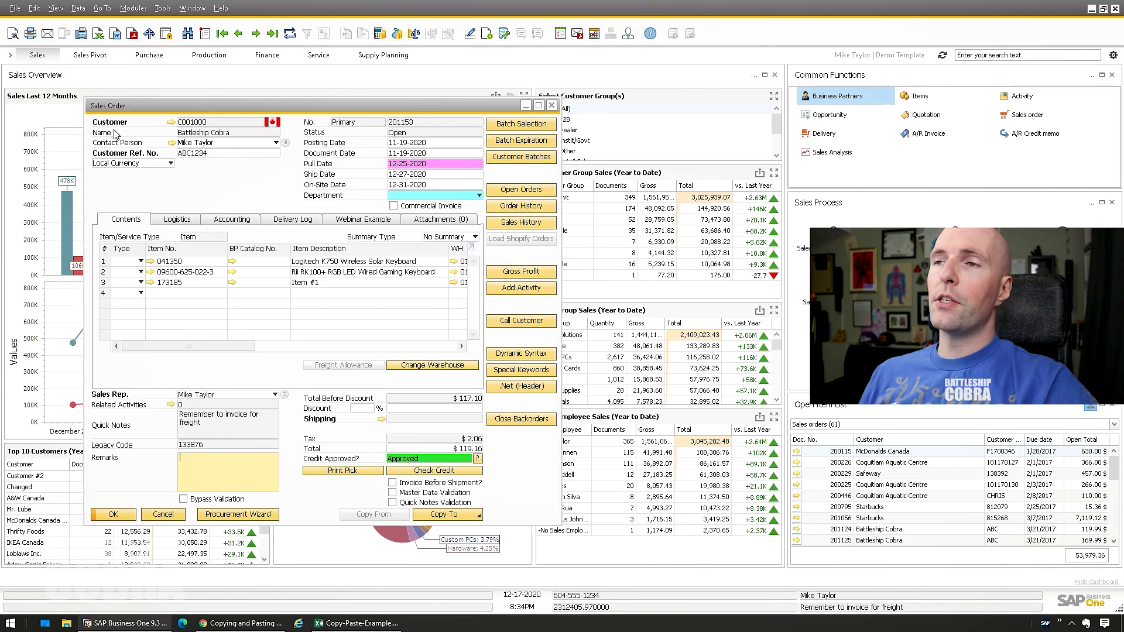
left_click(170, 301)
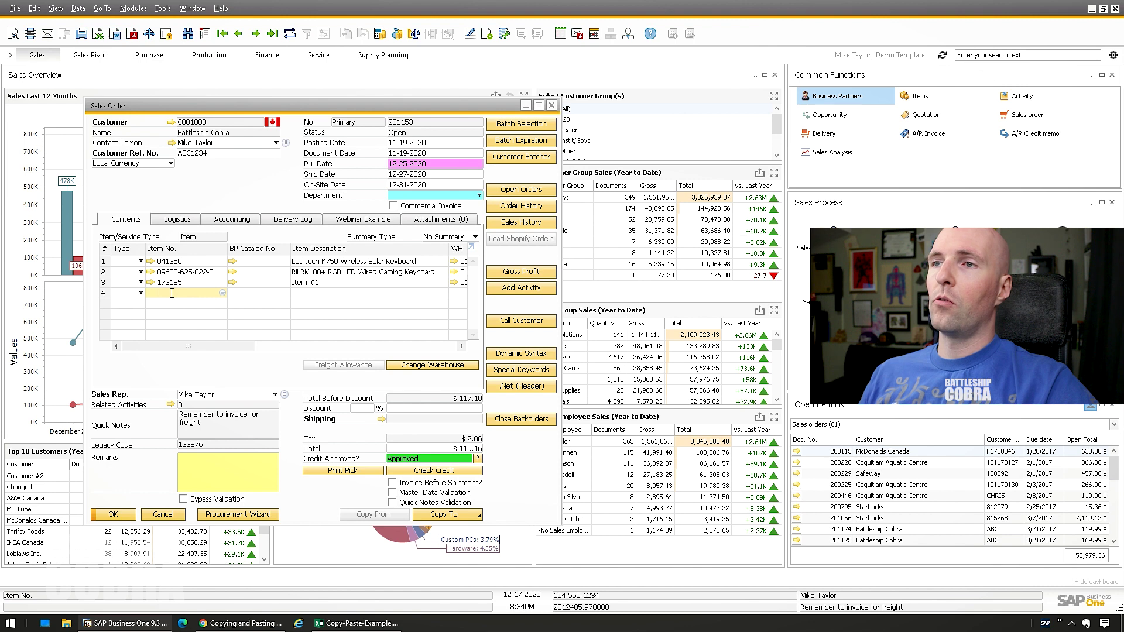
right_click(172, 293)
left_click(259, 230)
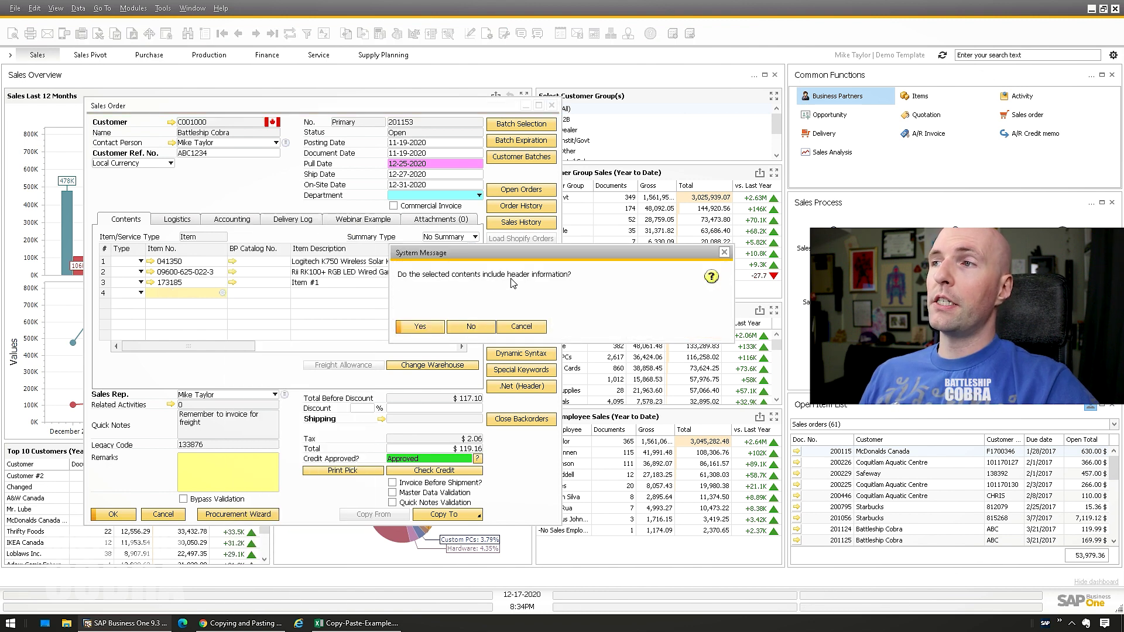
left_click(419, 326)
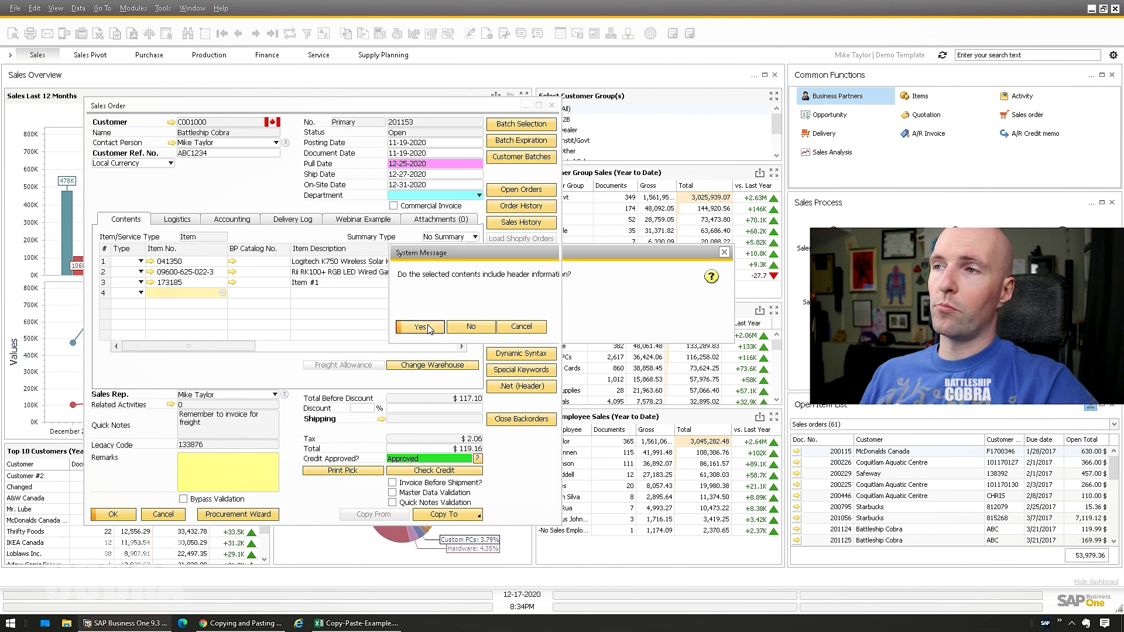
Check the pasted order lines and close the sales order without saving the changes
left_click(206, 351)
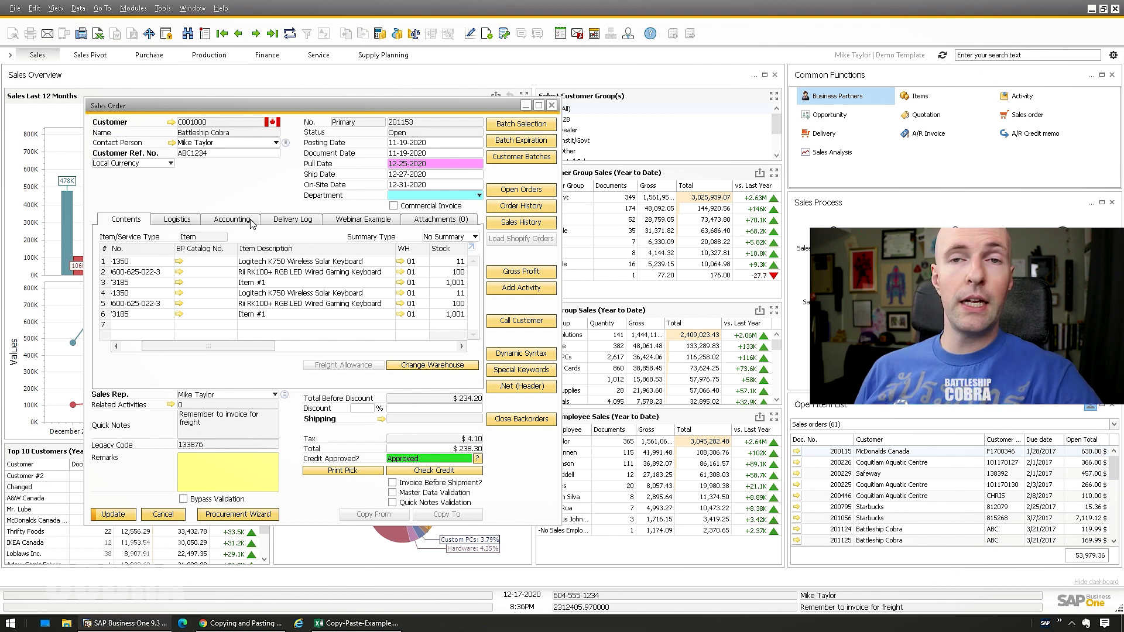
key("Escape")
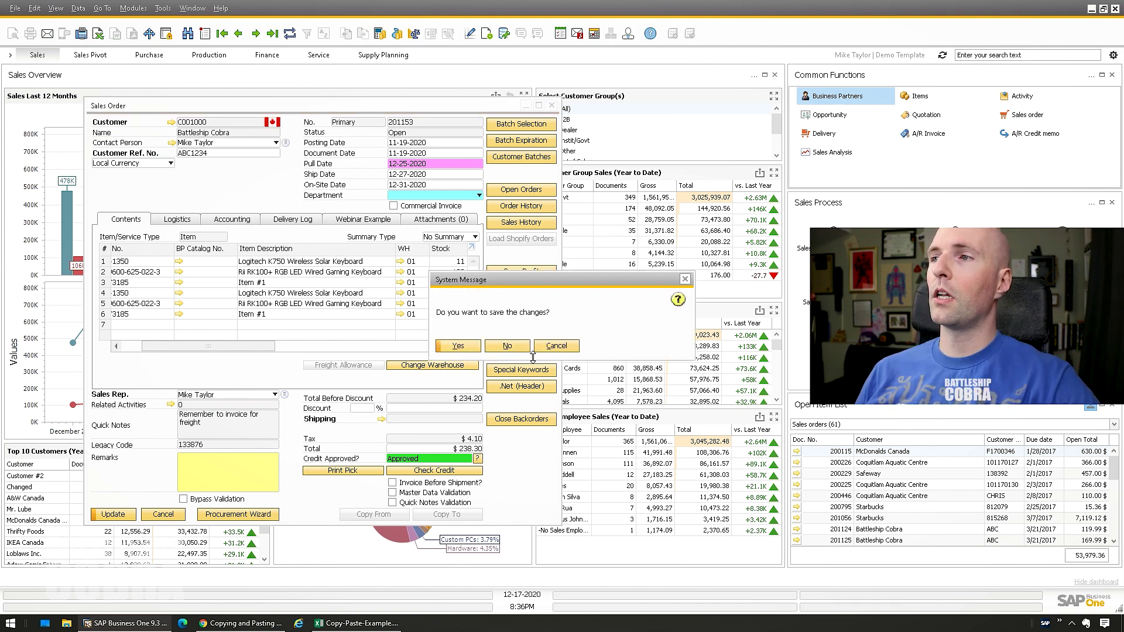
left_click(508, 346)
Open the inventory price list 1.Sales Price List
left_click(133, 8)
mouse_move(169, 120)
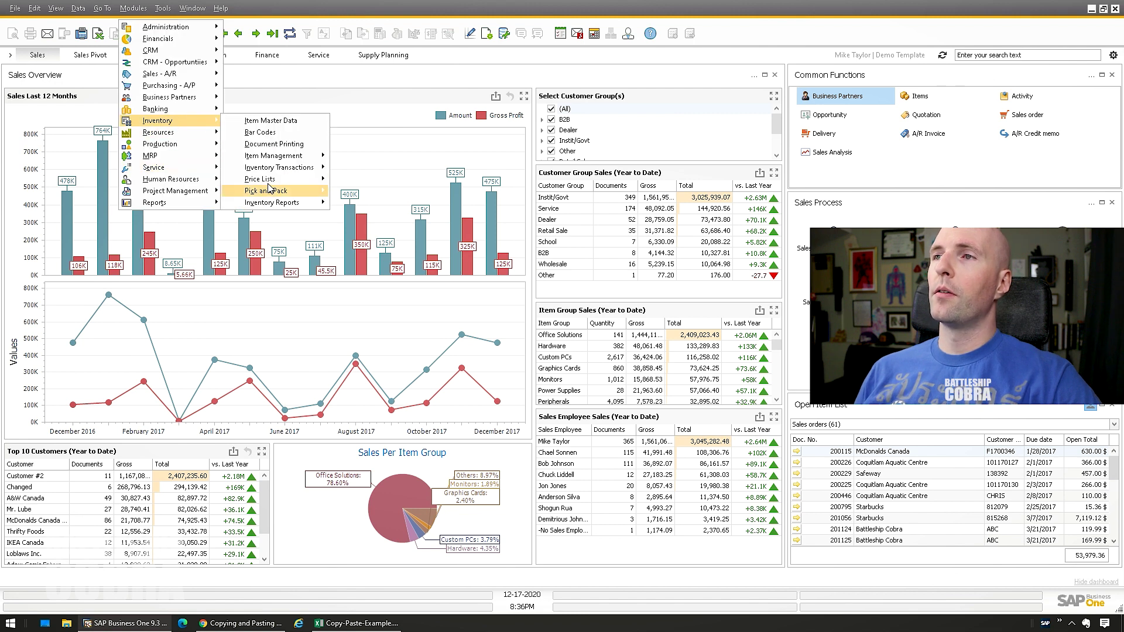
mouse_move(321, 181)
left_click(367, 179)
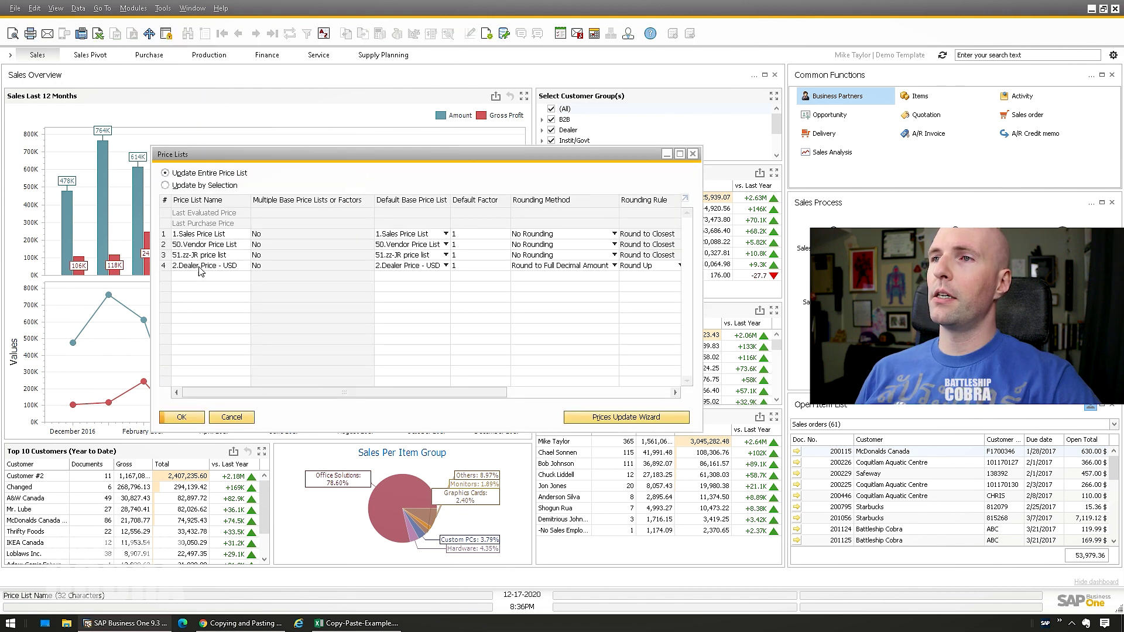
double_click(165, 235)
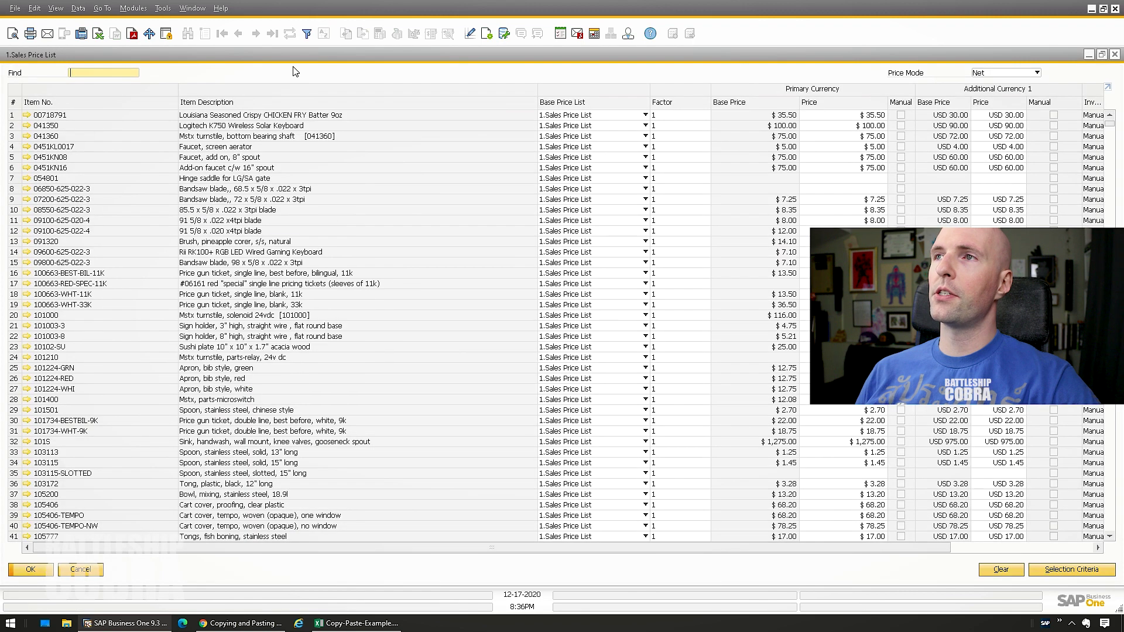
left_click(1058, 574)
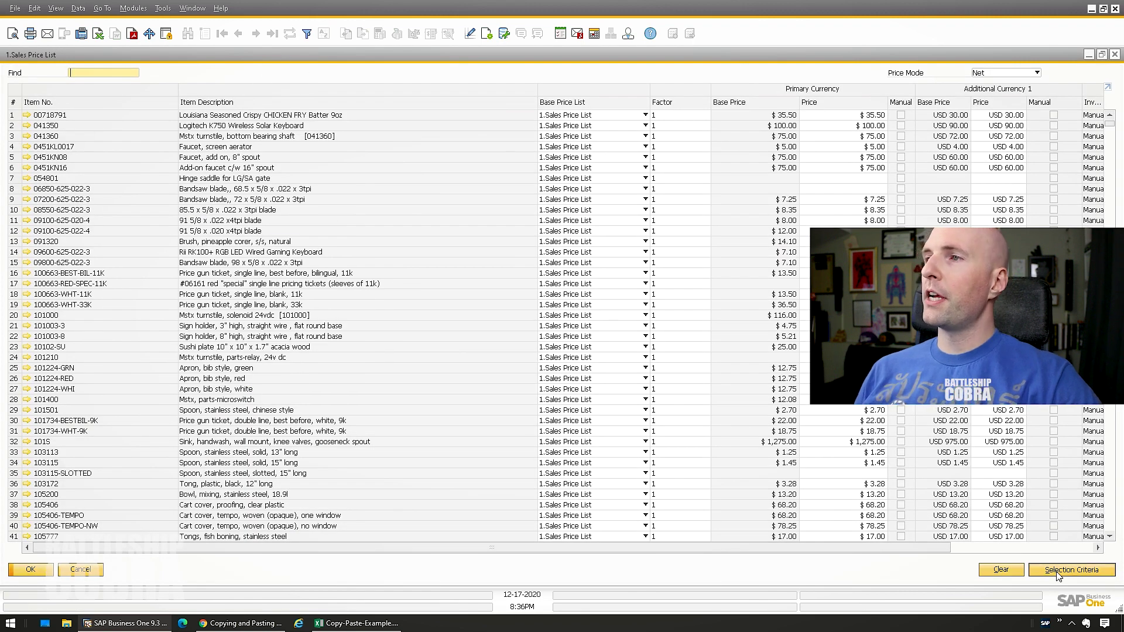
left_click(571, 282)
left_click(582, 280)
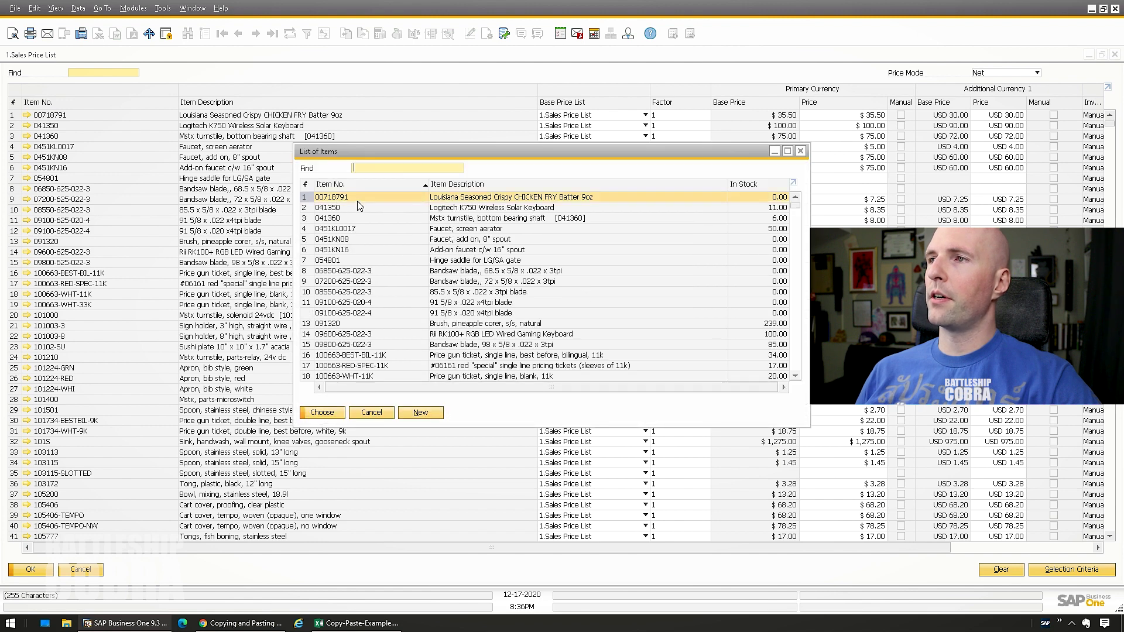
left_click(354, 282)
double_click(362, 197)
left_click(634, 282)
key("Tab")
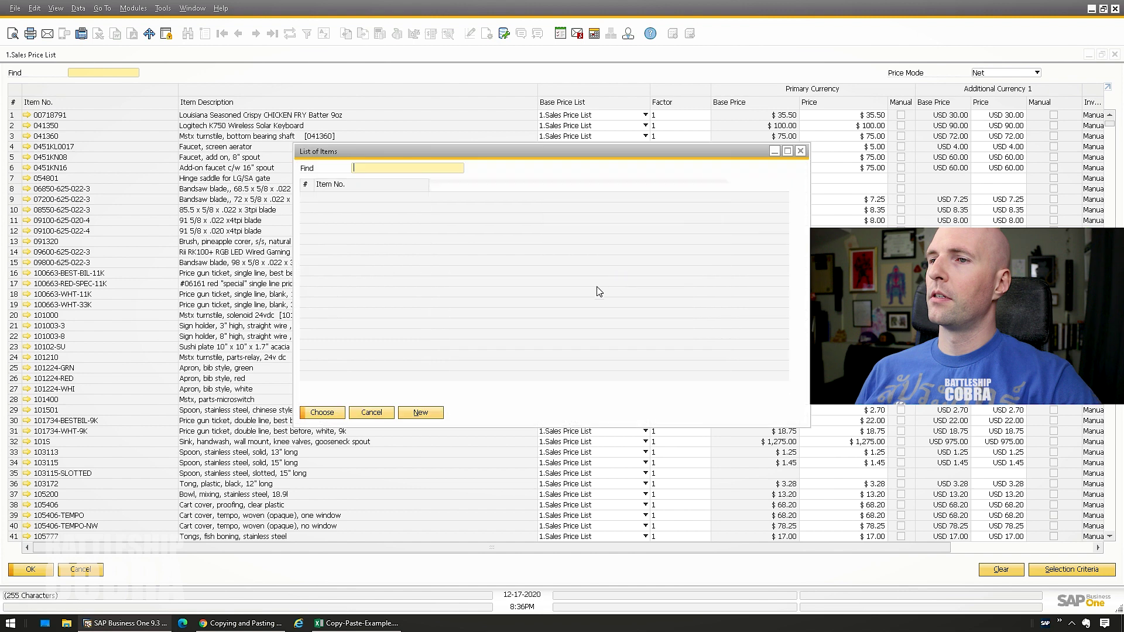
double_click(363, 302)
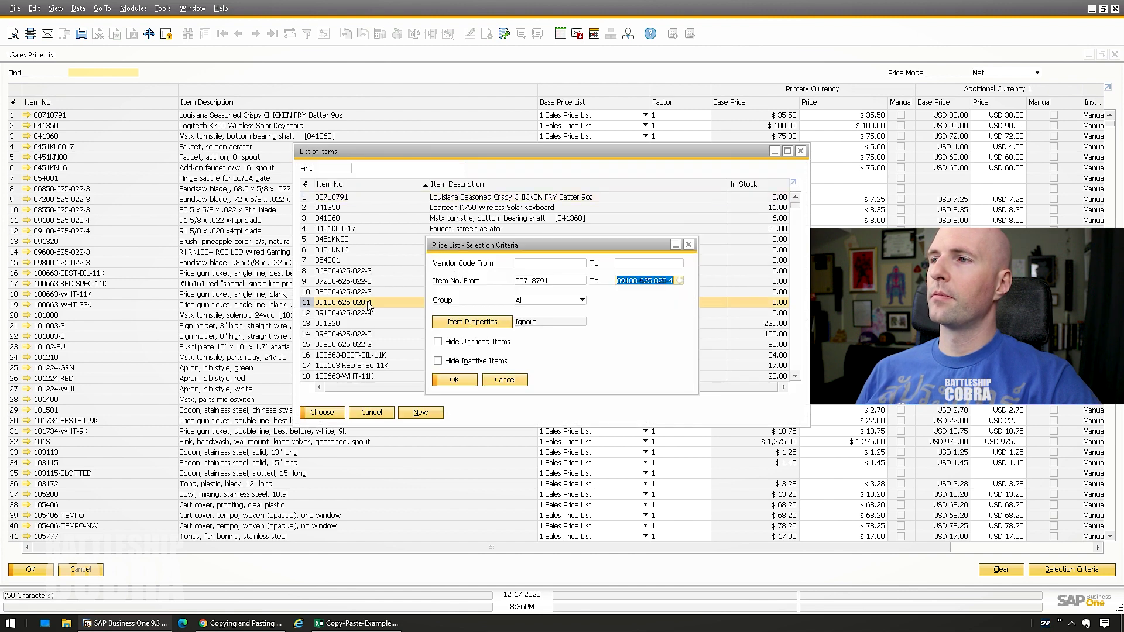
left_click(460, 381)
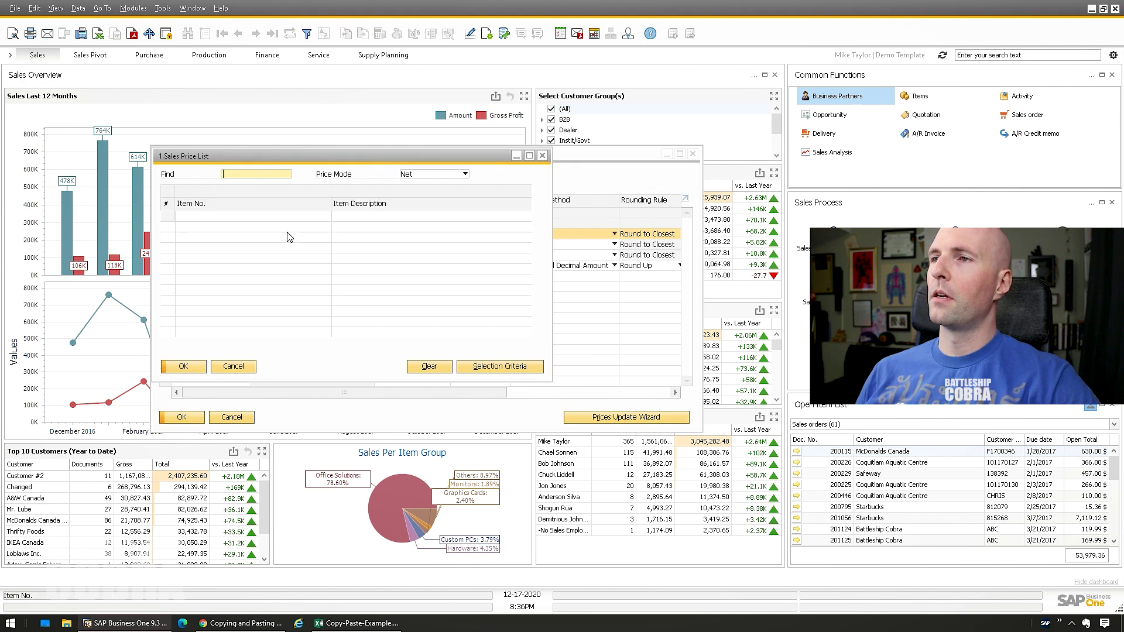
Copy the filtered price list table, switch to Excel, add a new sheet and select cell B4 on it
right_click(288, 234)
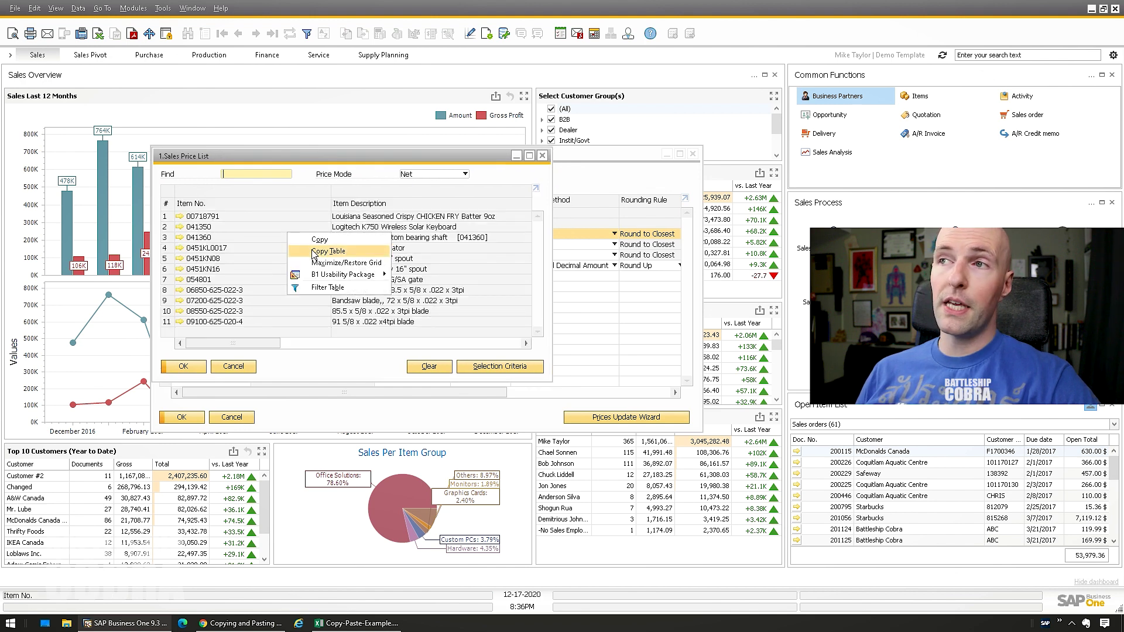
left_click(328, 251)
left_click(357, 623)
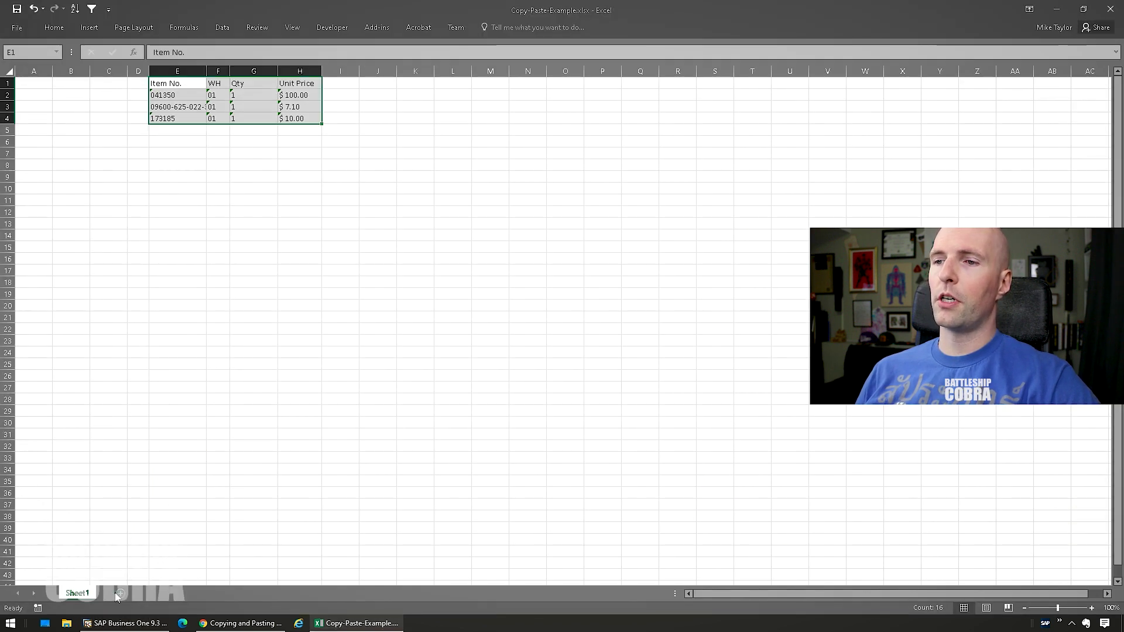
left_click(120, 593)
left_click(74, 119)
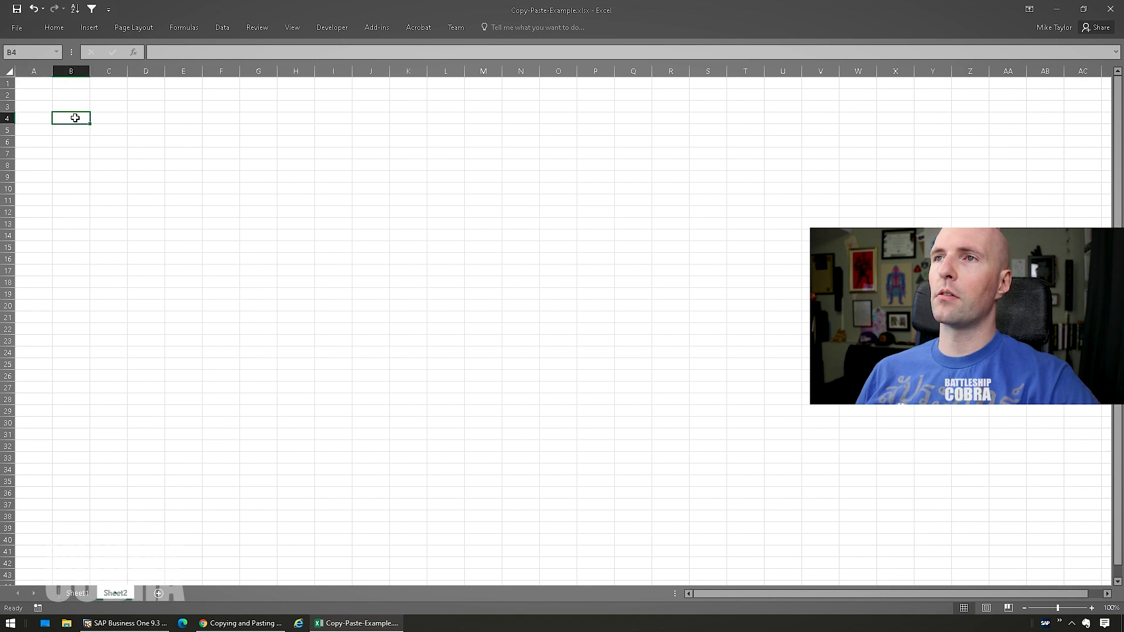
key("ctrl+v")
left_click(220, 410)
key("ctrl+z")
Format the cell range B4:O31 on the new sheet as Text
left_click_drag(71, 118, 561, 436)
right_click(287, 195)
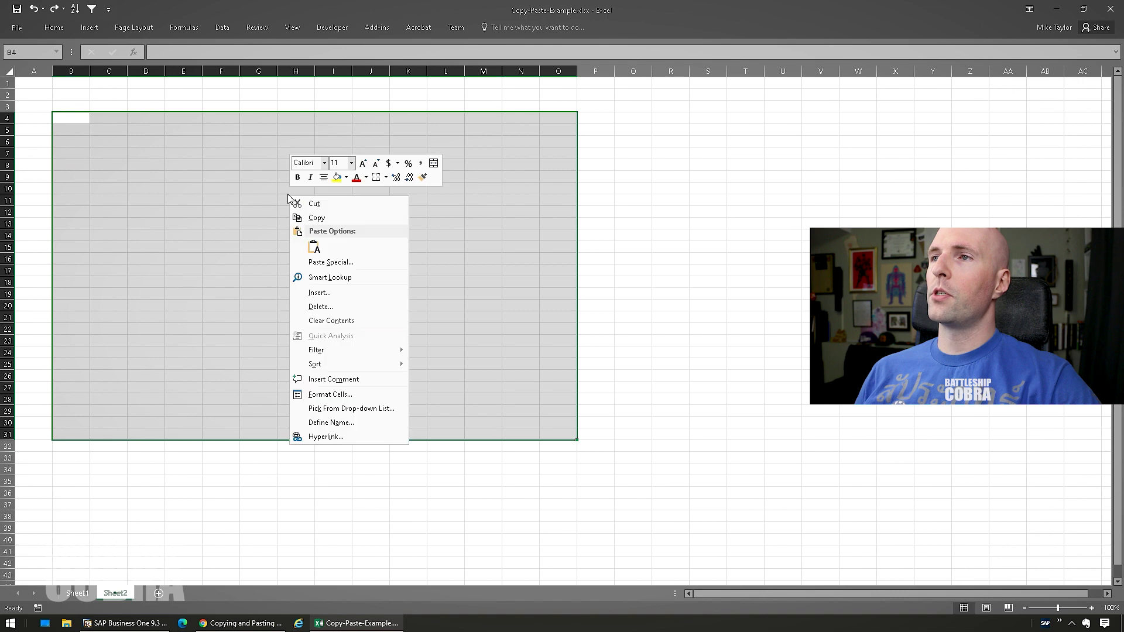
left_click(335, 394)
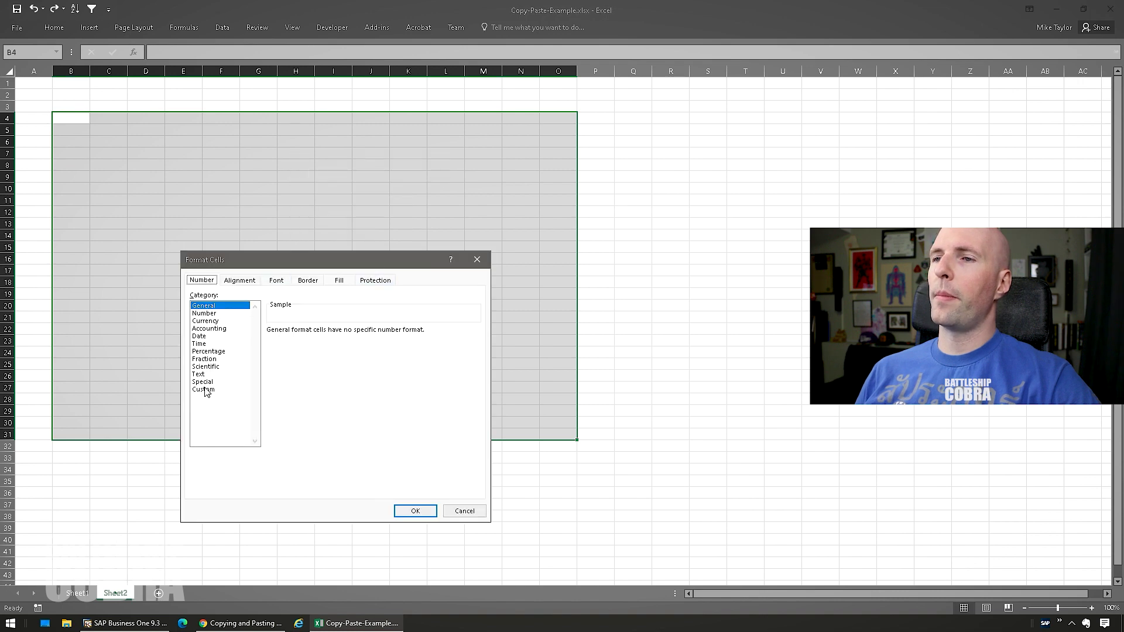
left_click(202, 374)
left_click(414, 511)
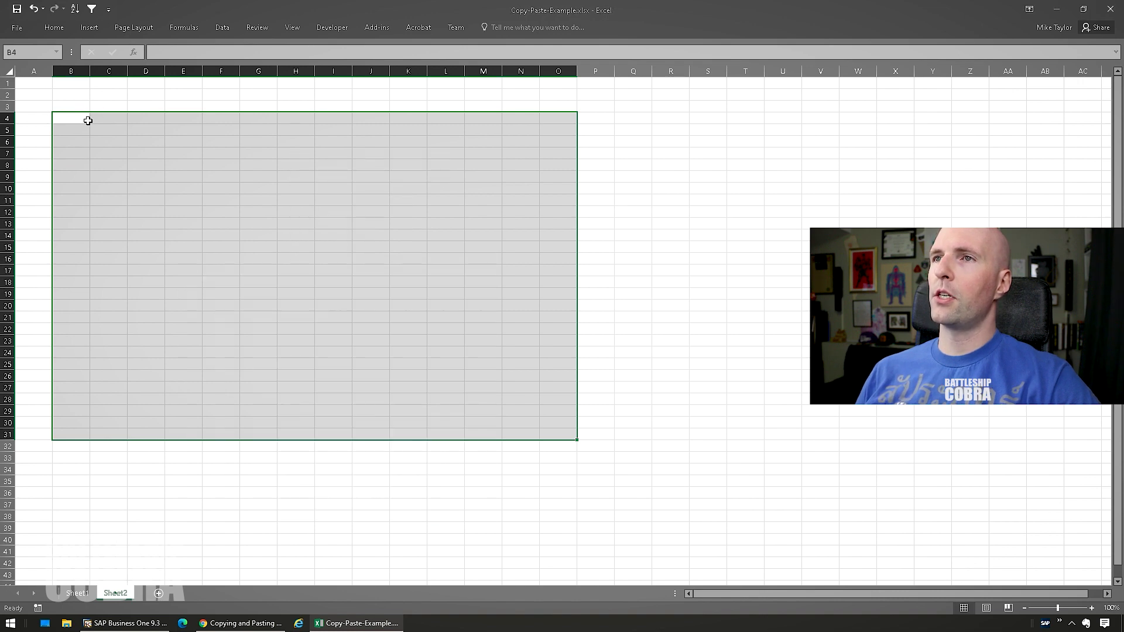
Paste the copied price list table at cell B4
left_click(88, 117)
key("ctrl+v")
left_click(305, 174)
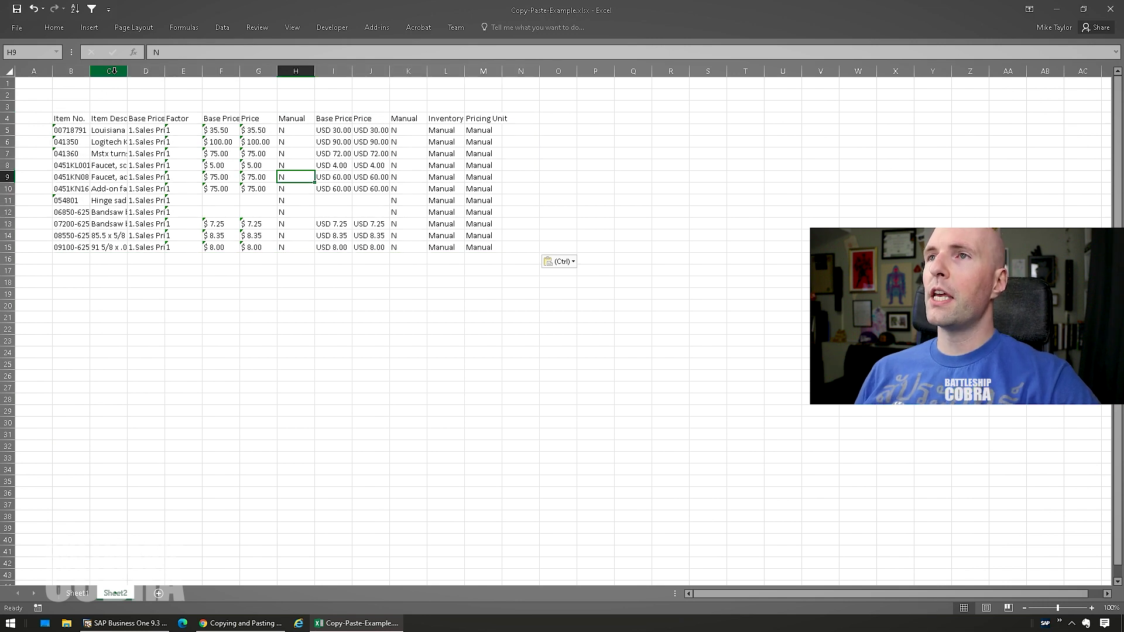
Delete the Item Description, Base Price List, Factor and first Base Price columns from the pasted price list
right_click(113, 71)
left_click(140, 170)
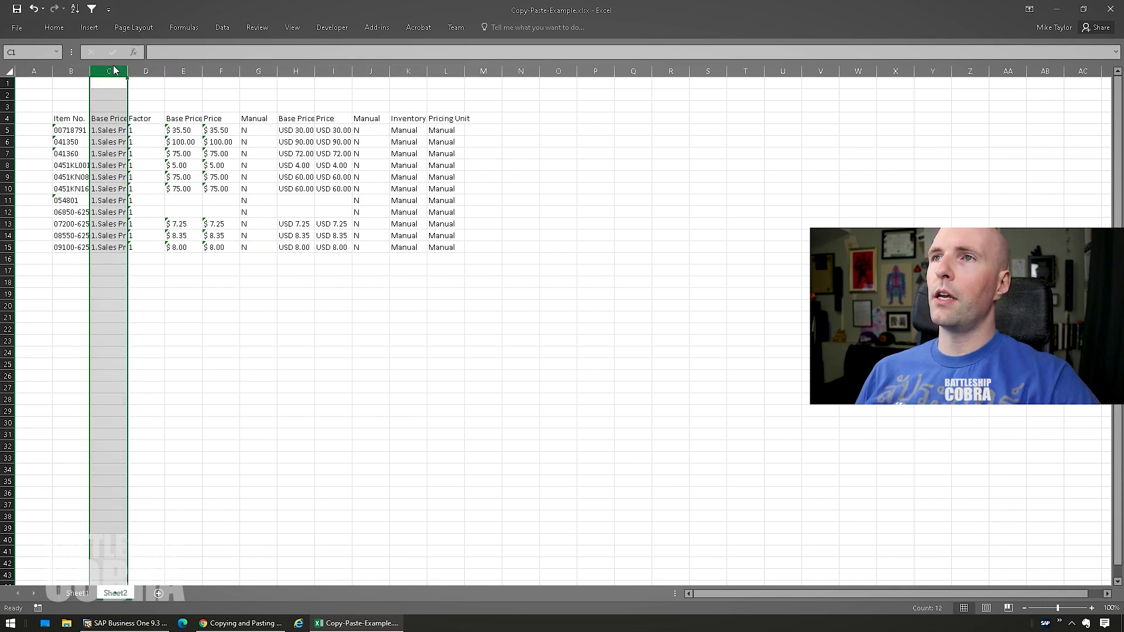
left_click_drag(118, 70, 193, 69)
right_click(193, 70)
left_click(249, 169)
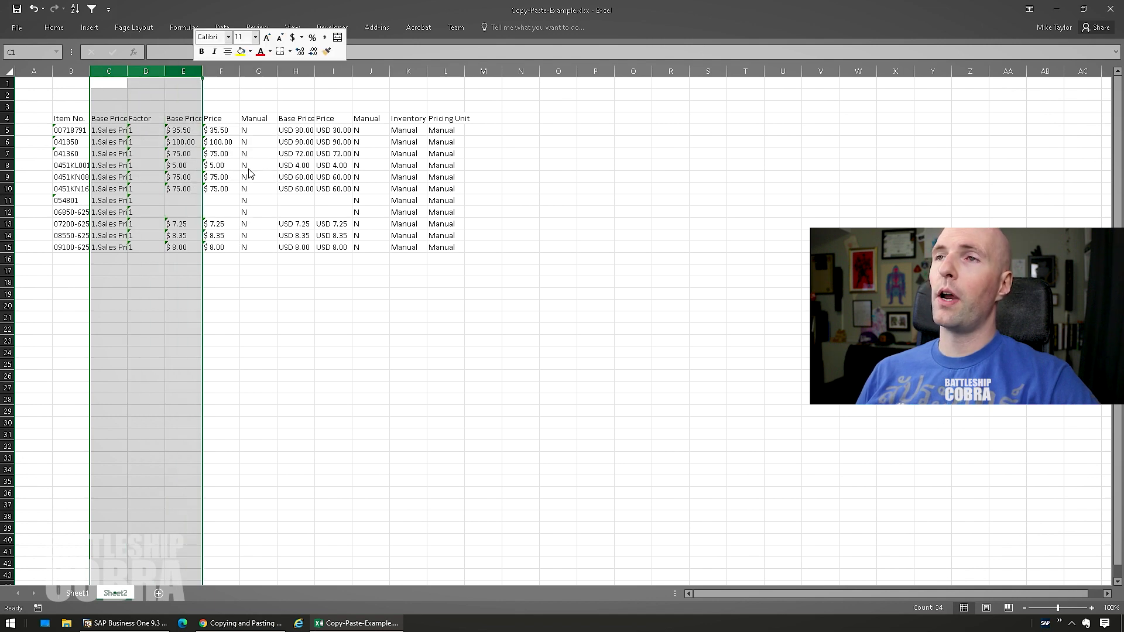
Delete columns D through I, from the first Manual column to Pricing Unit, keeping only Item No. and Price
left_click(102, 122)
left_click(148, 71)
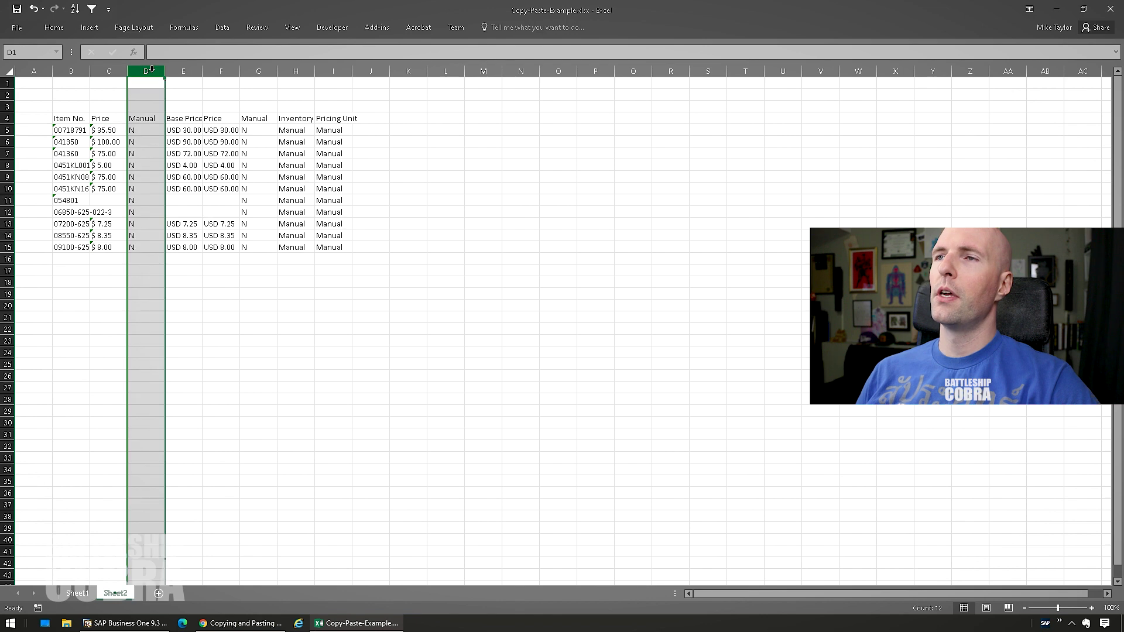
left_click(334, 71, "shift")
right_click(335, 72)
left_click(374, 167)
left_click(393, 154)
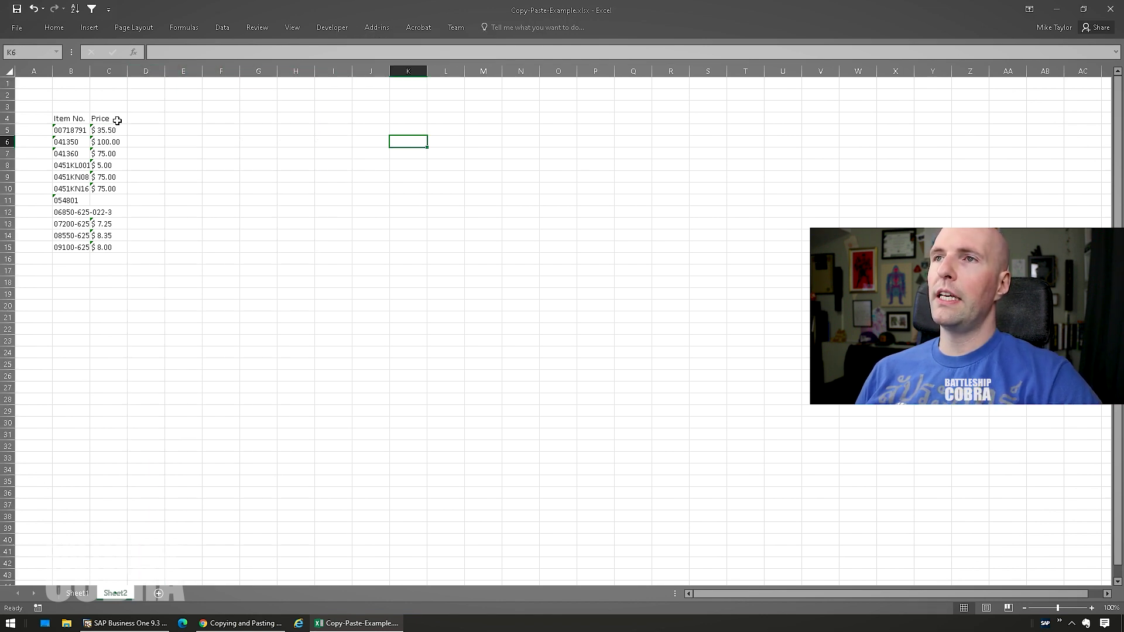
Enter 1234.55 as the price of item 054801 in cell C11
left_click_drag(80, 114, 115, 250)
key("ctrl+c")
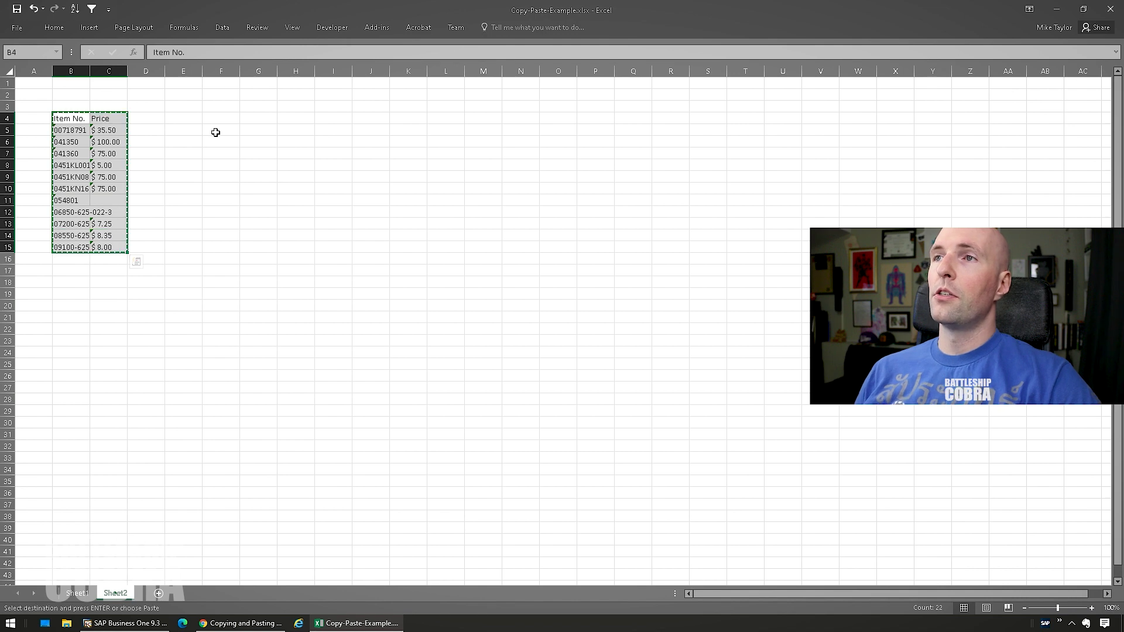
left_click(111, 143)
left_click(104, 202)
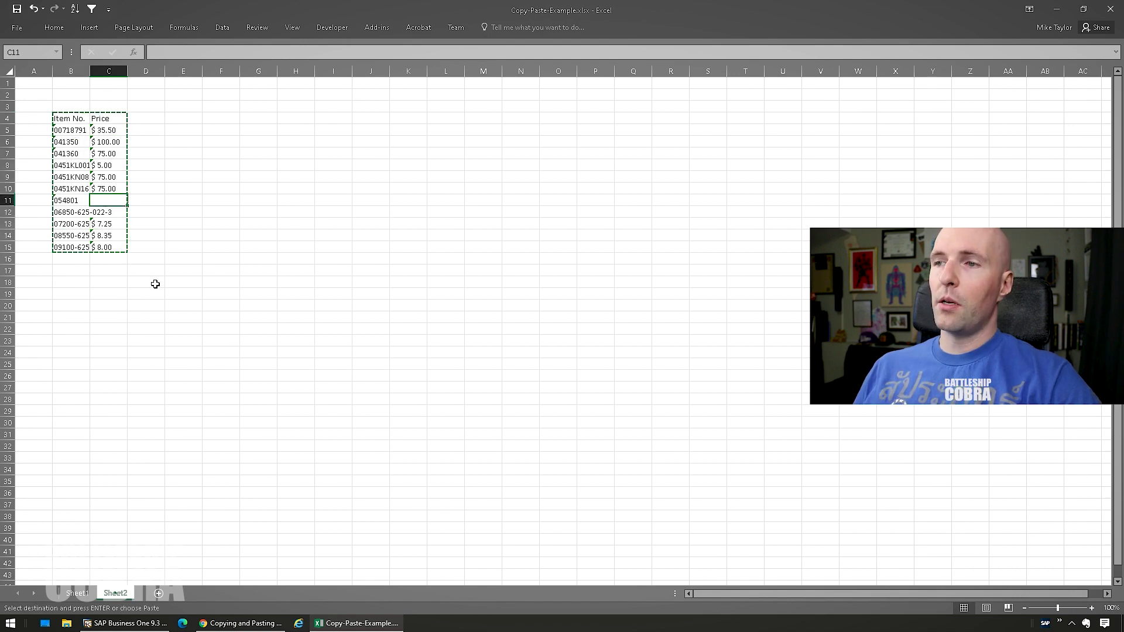
type("1234.55")
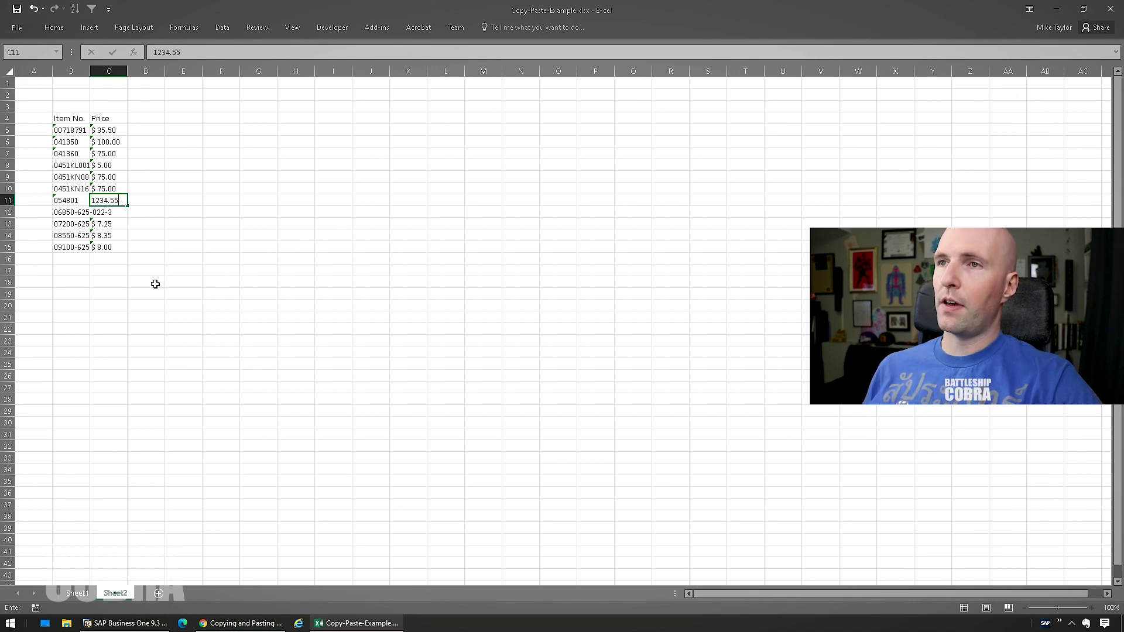
key("Return")
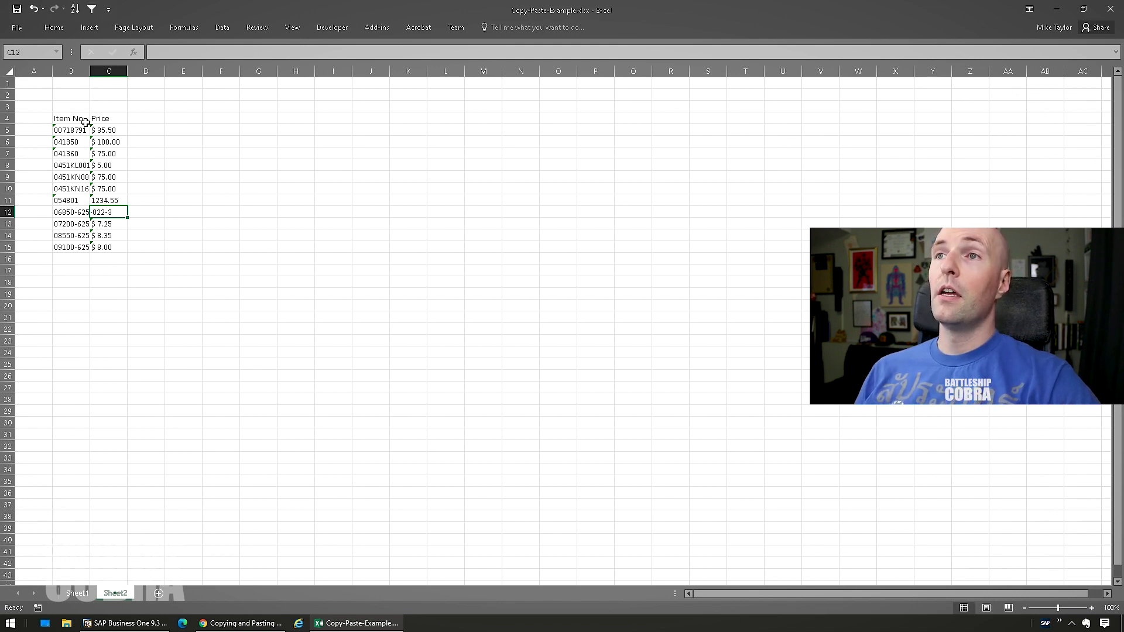
Copy the Item No. and Price table, B4:C15 including its headers, and switch to SAP Business One
left_click_drag(66, 115, 109, 118)
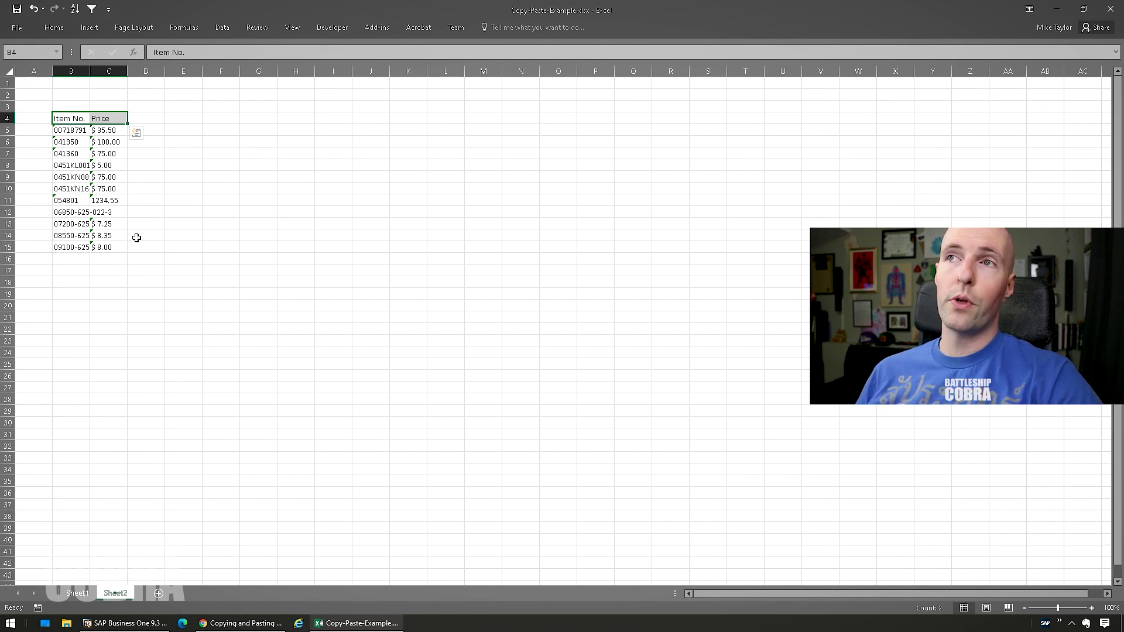
left_click(158, 249)
left_click_drag(75, 117, 110, 246)
key("ctrl+c")
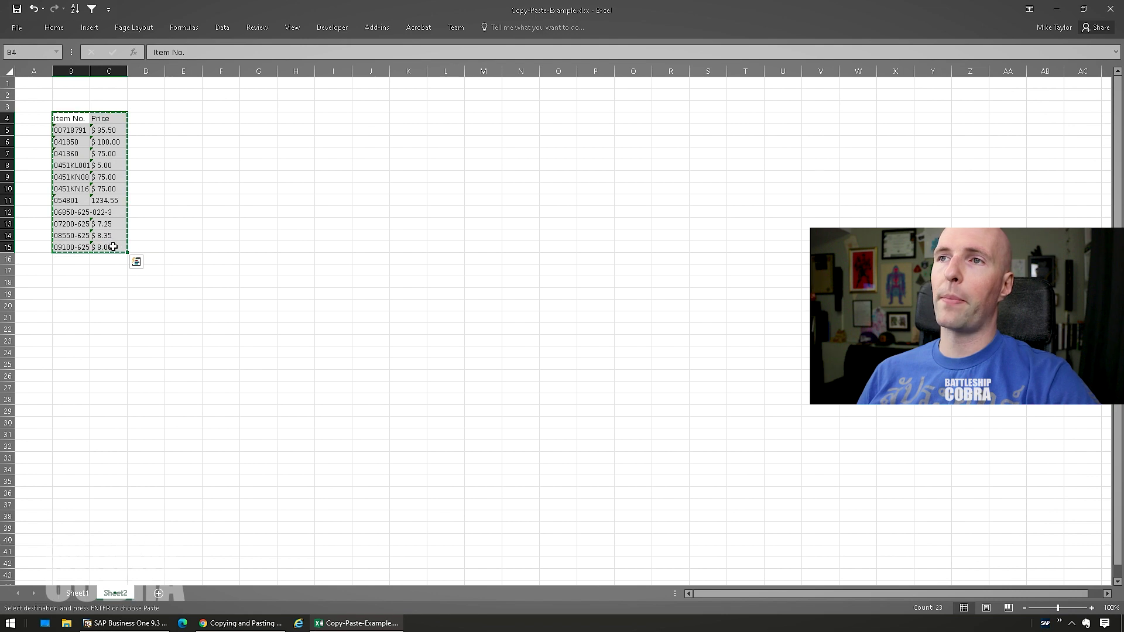
left_click(132, 624)
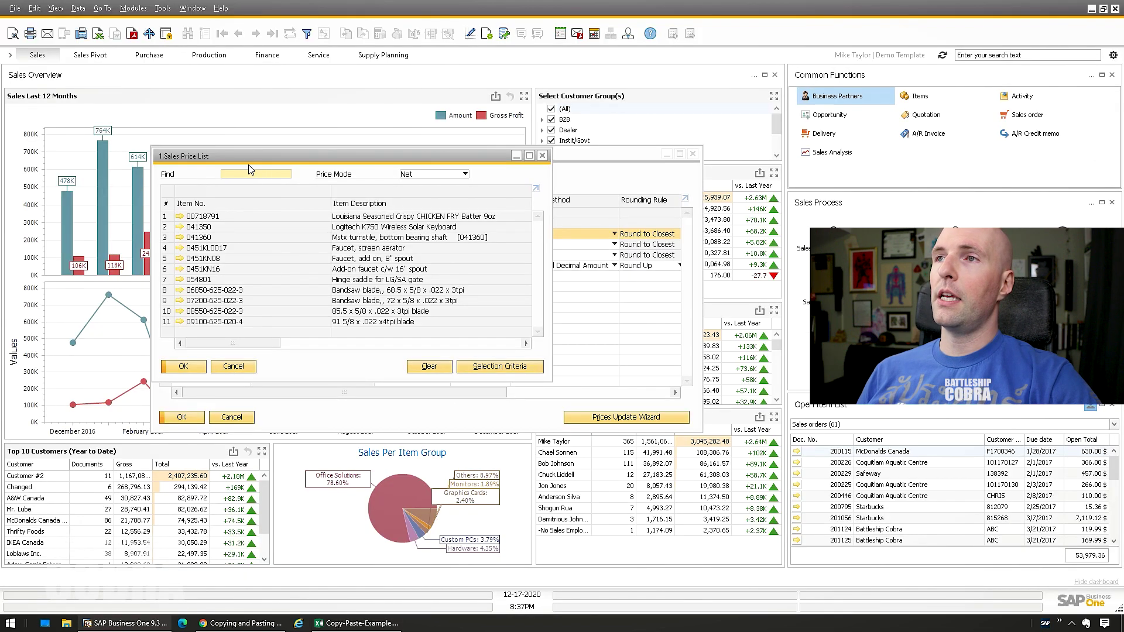
Paste the copied table into the 1.Sales Price List grid from the first row's Factor cell, answering Yes to including header information
right_click(246, 220)
left_click_drag(247, 350, 325, 349)
right_click(425, 220)
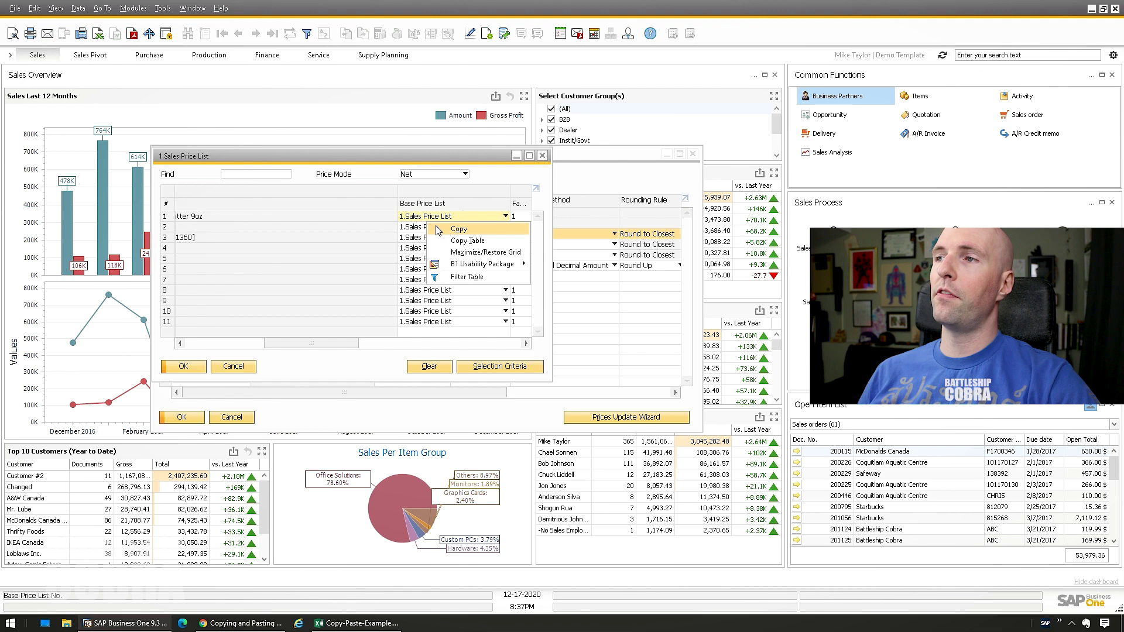
left_click_drag(348, 343, 395, 343)
right_click(349, 218)
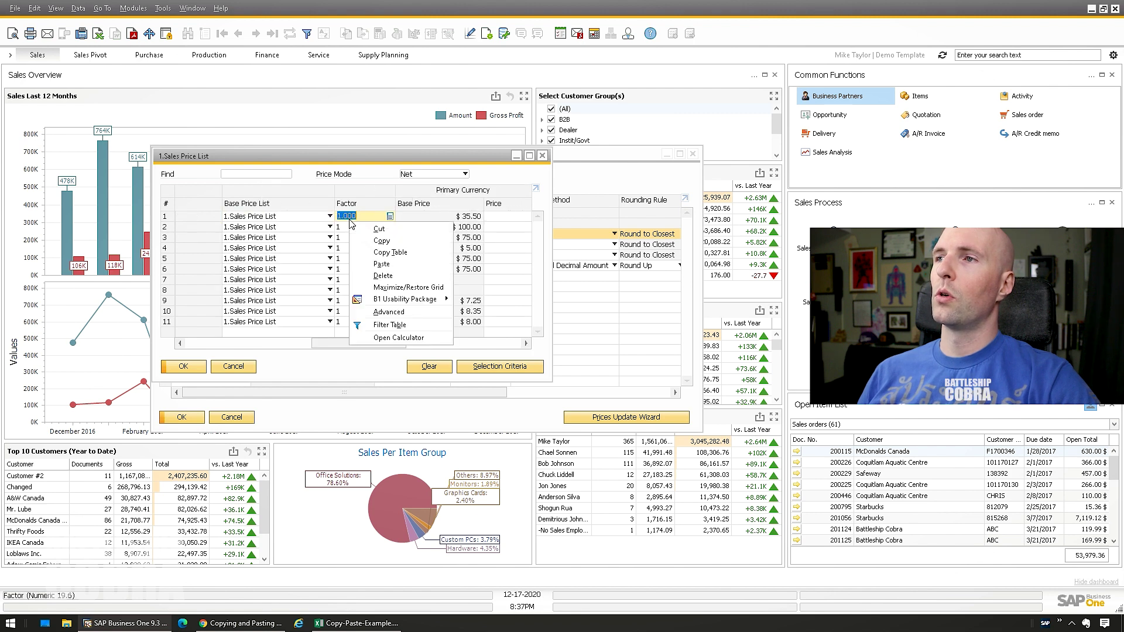
left_click(381, 264)
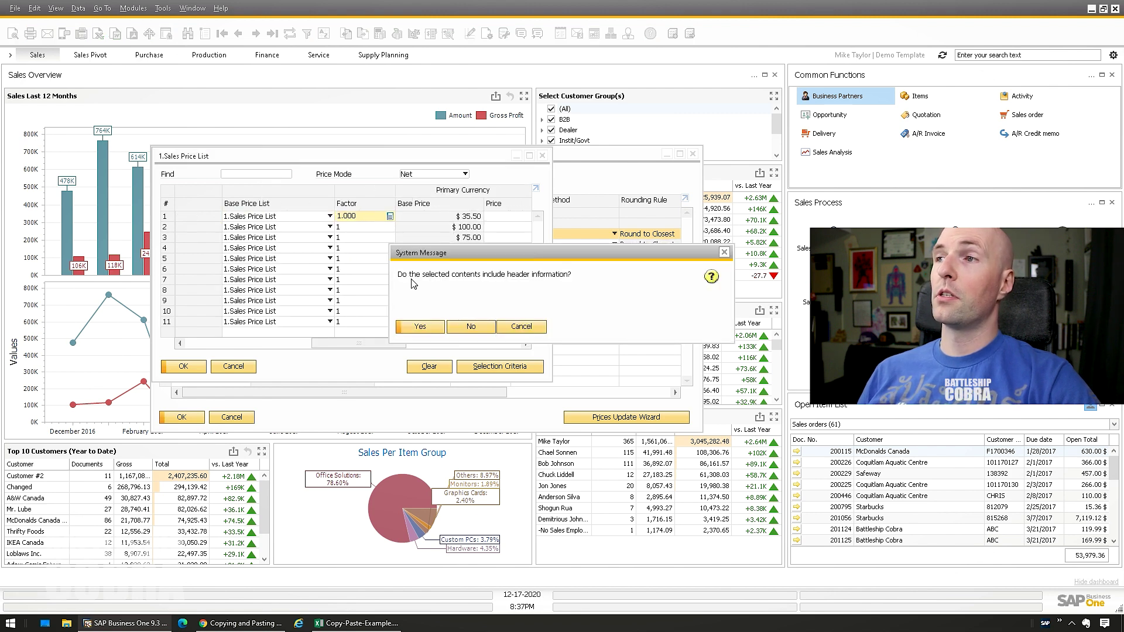
left_click(412, 325)
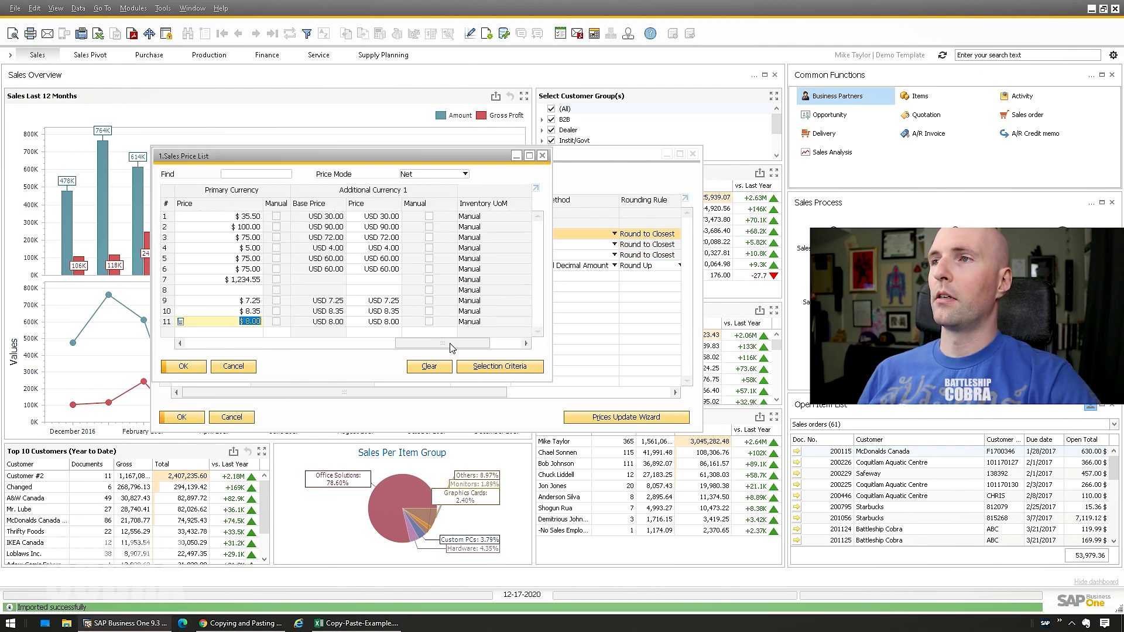
Widen column B in Excel to fit the full item numbers, select cell C12, and return to SAP Business One
left_click(357, 623)
left_click_drag(90, 71, 138, 71)
left_click(150, 212)
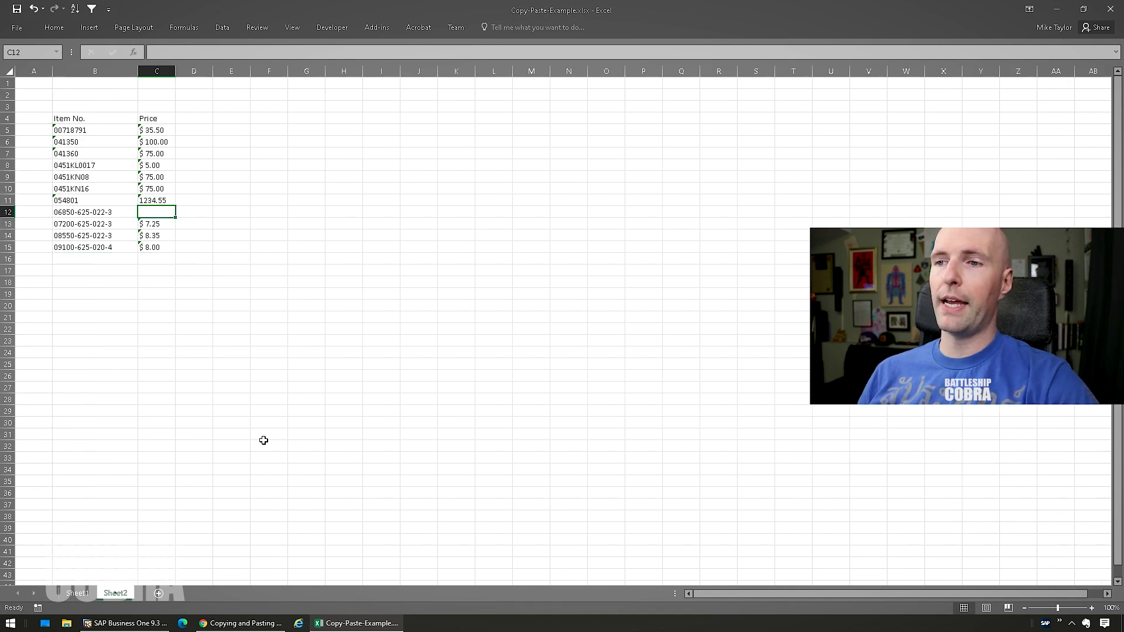
left_click(132, 625)
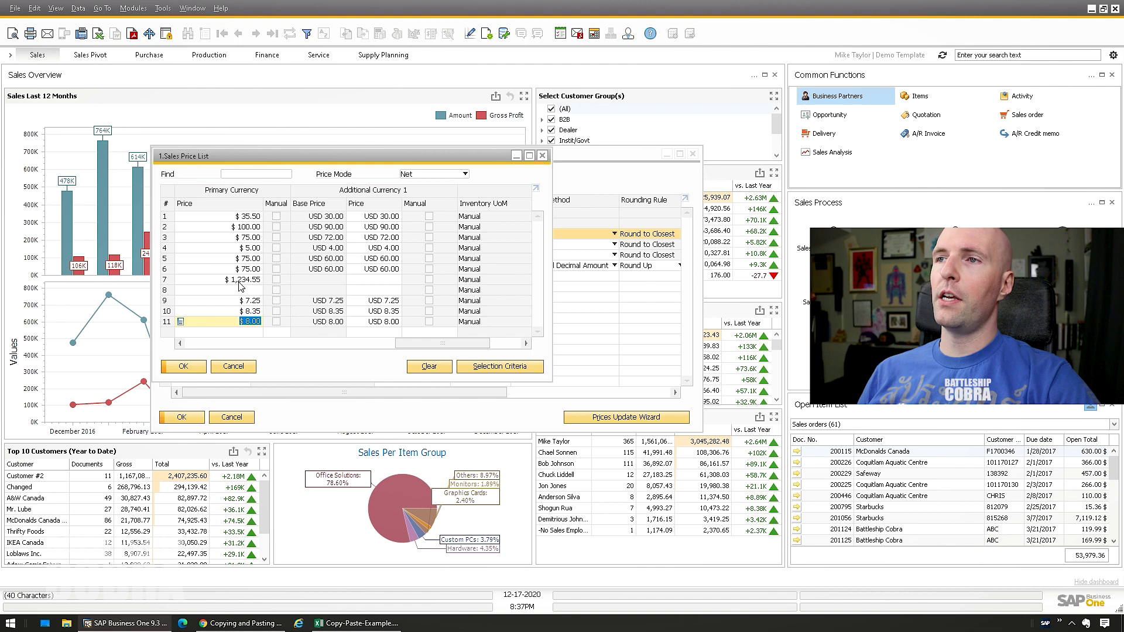